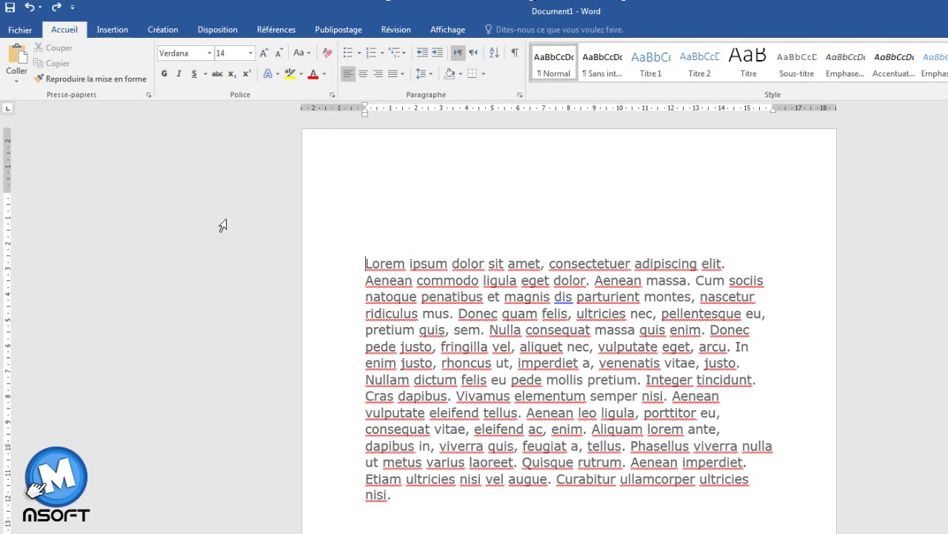
- Start a Lettres mail merge from Publipostage and show the recipient selection options
left_click(351, 36)
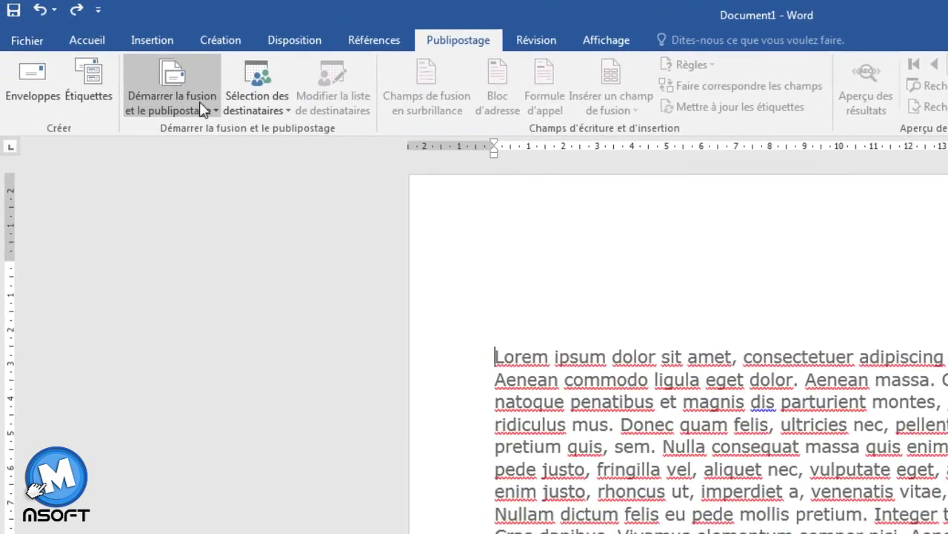
left_click(203, 109)
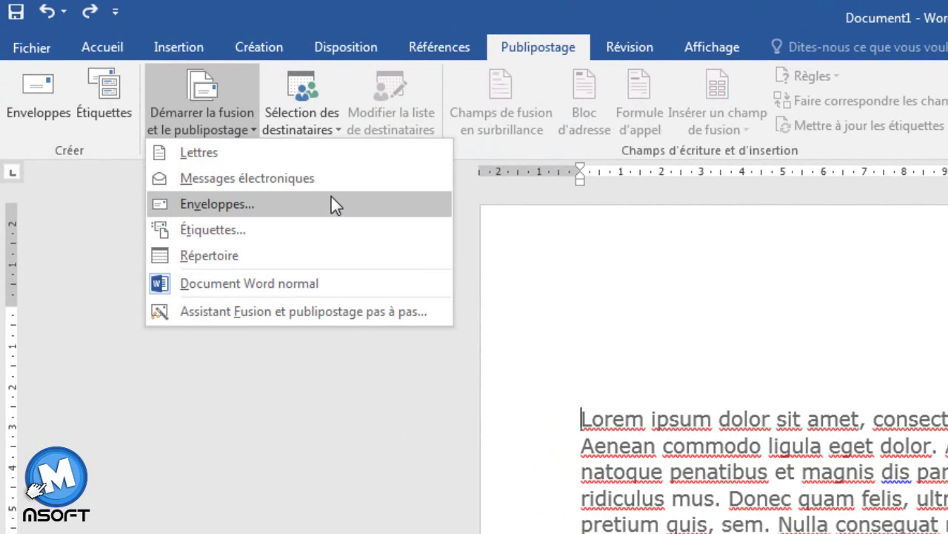
left_click(341, 160)
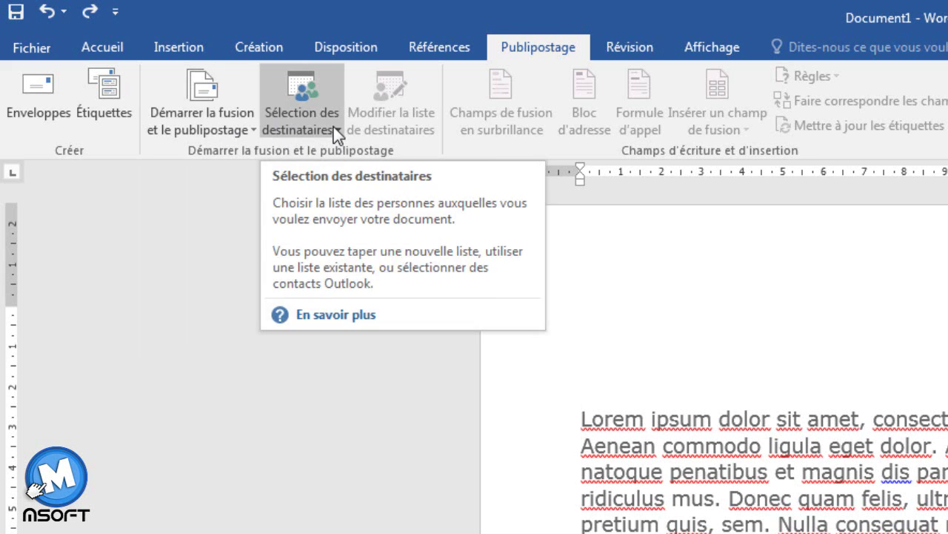
left_click(334, 127)
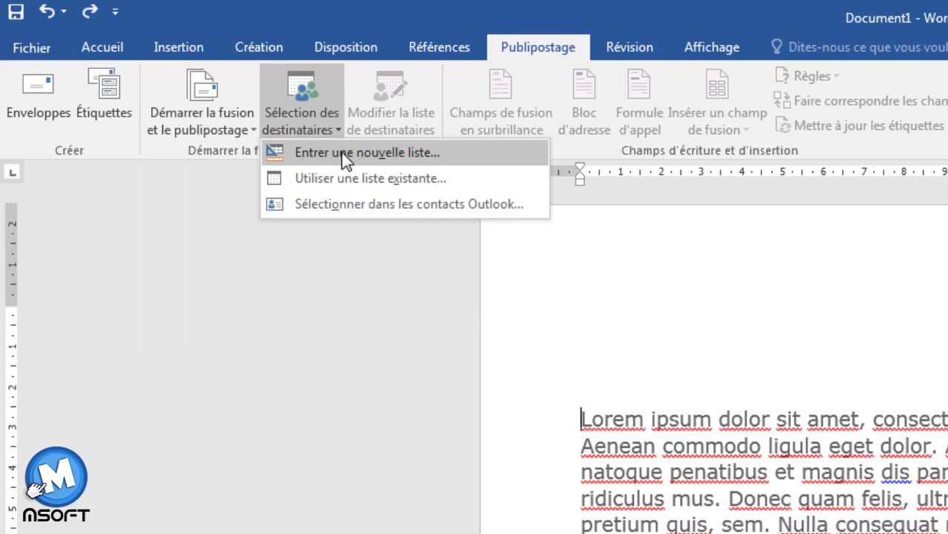
- Create a new address list and rename its Adresse Ligne 1 field to Adresse
left_click(346, 156)
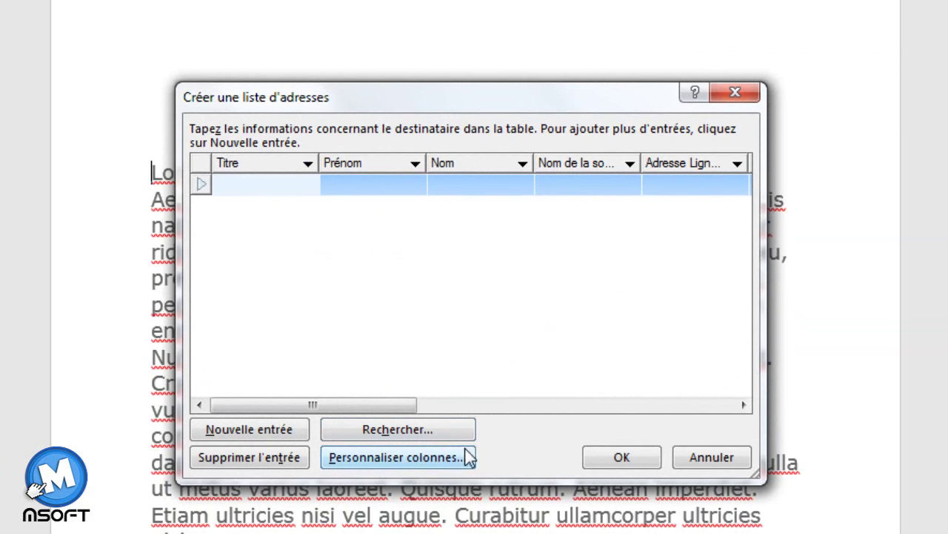
left_click(397, 457)
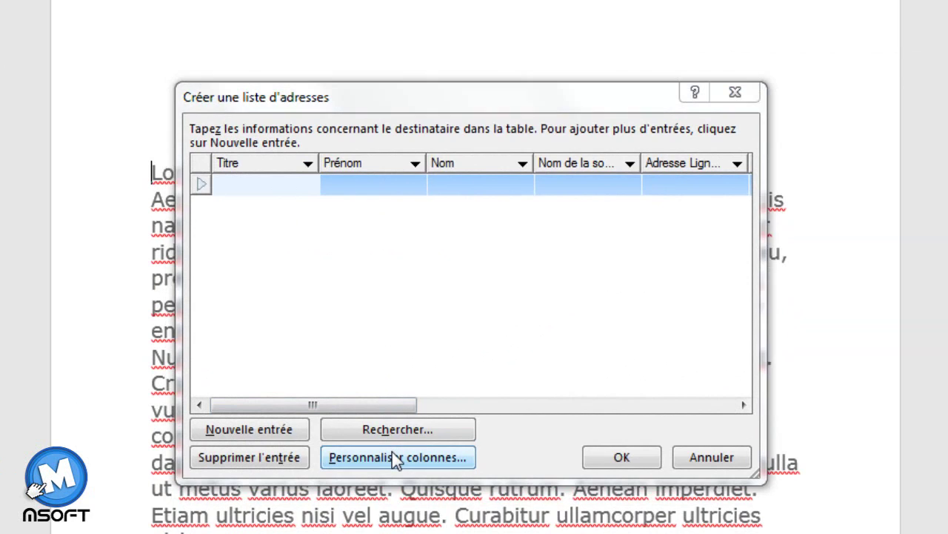
left_click(341, 238)
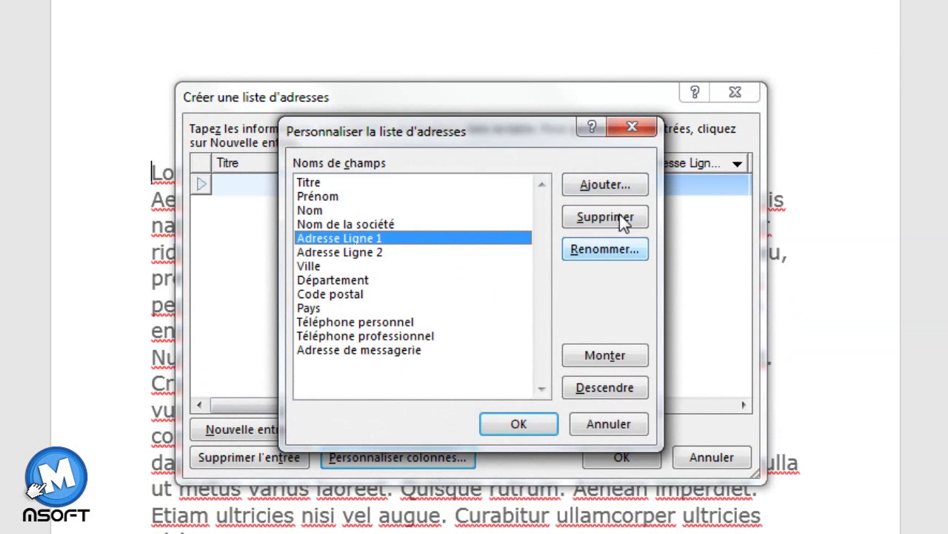
left_click(612, 249)
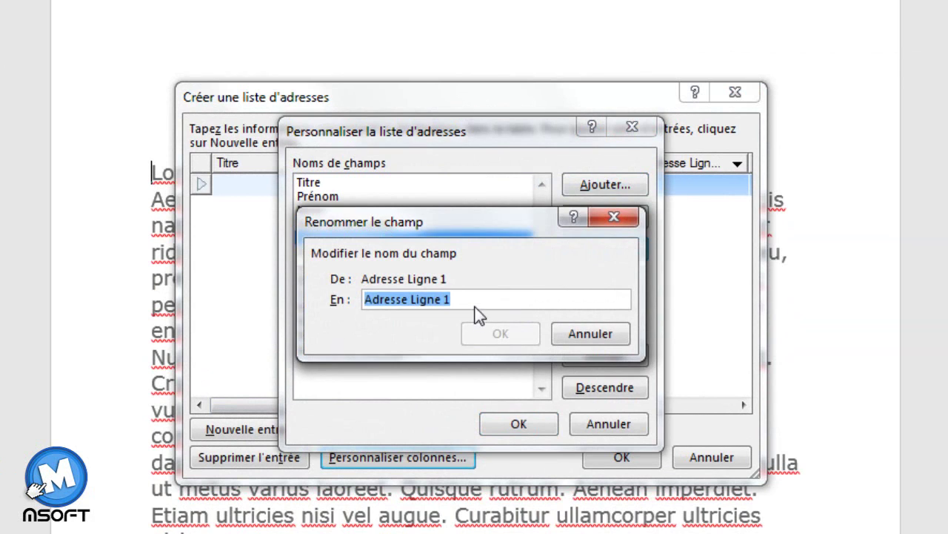
left_click_drag(467, 303, 412, 307)
key("Delete")
left_click(529, 330)
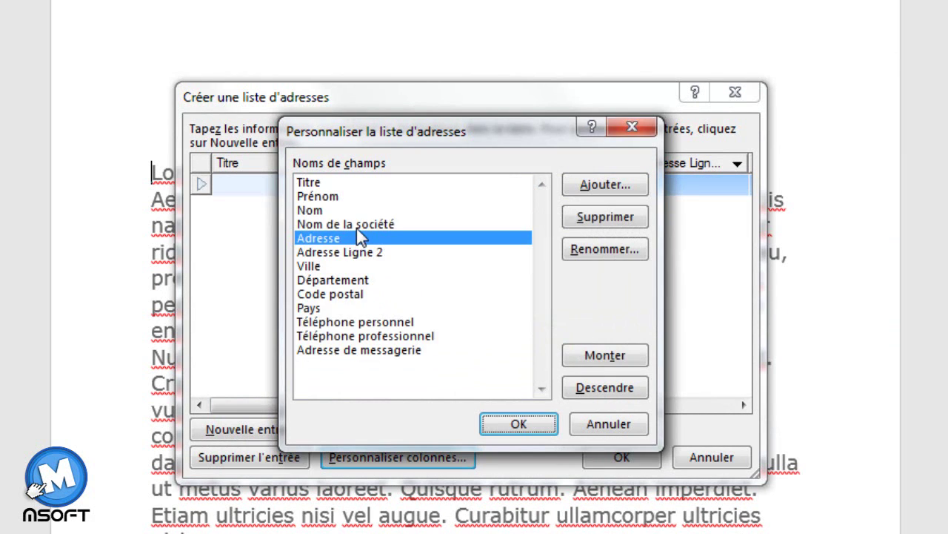
- Delete the Nom de la société, Adresse Ligne 2, Département and Pays fields
left_click(356, 224)
left_click(589, 216)
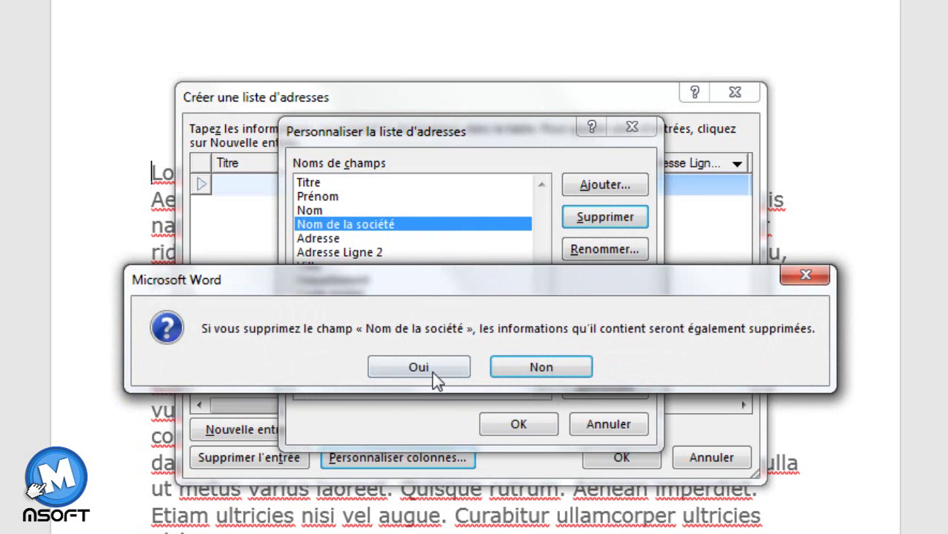
left_click(433, 367)
left_click(326, 237)
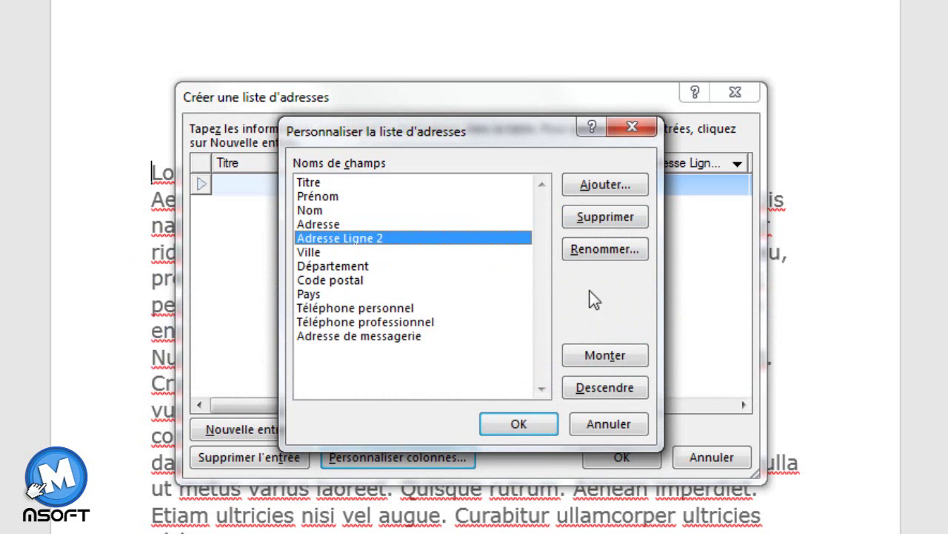
left_click(612, 223)
left_click(434, 365)
left_click(315, 257)
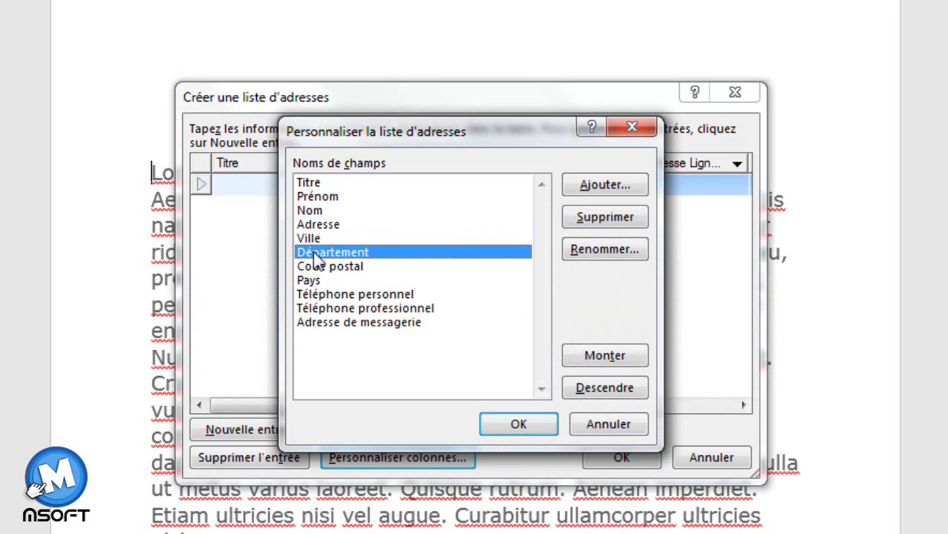
left_click(586, 228)
left_click(454, 365)
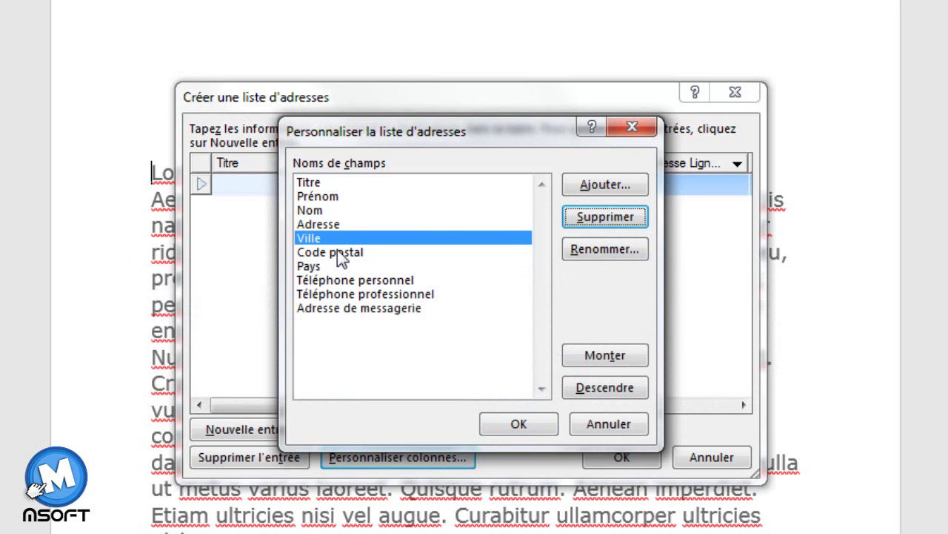
left_click(354, 266)
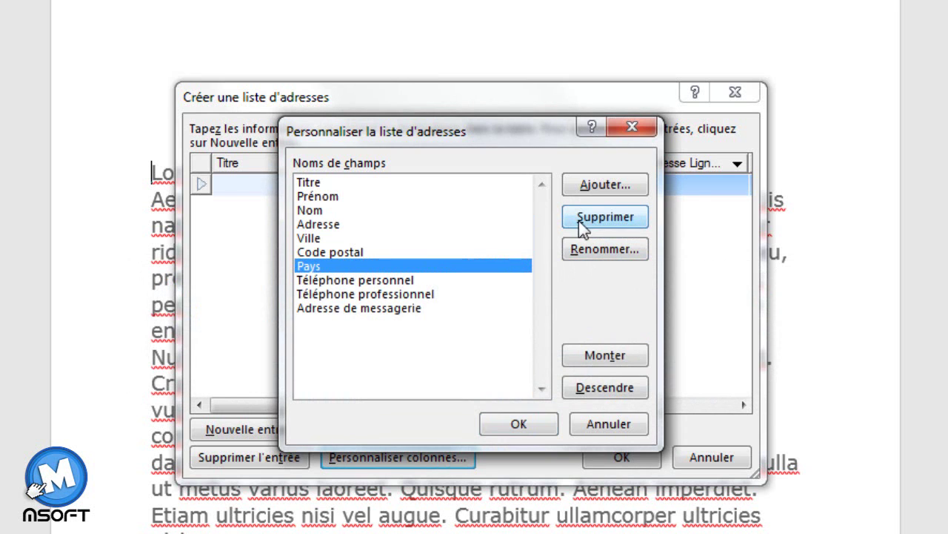
left_click(579, 220)
left_click(467, 367)
- Delete the Téléphone personnel, Téléphone professionnel and Adresse de messagerie fields
left_click(384, 268)
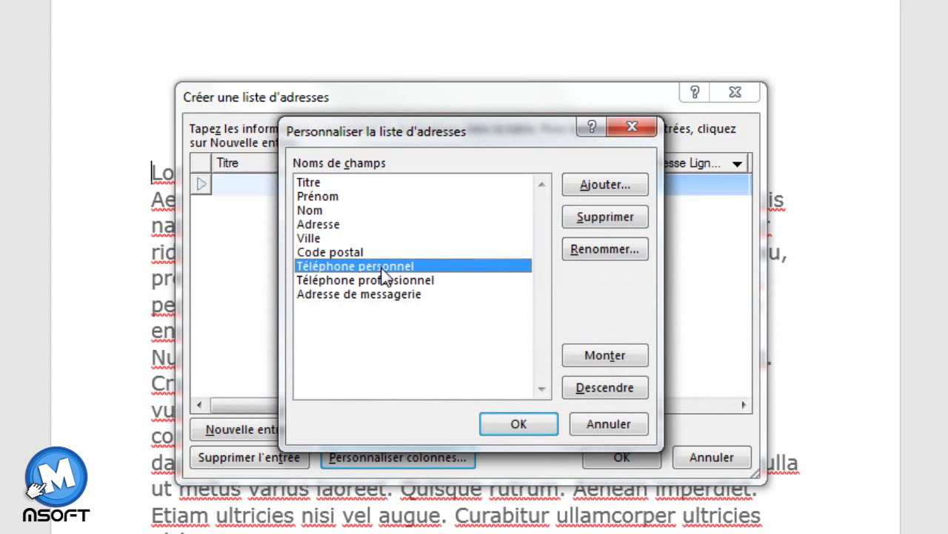
left_click(388, 286)
left_click(390, 265)
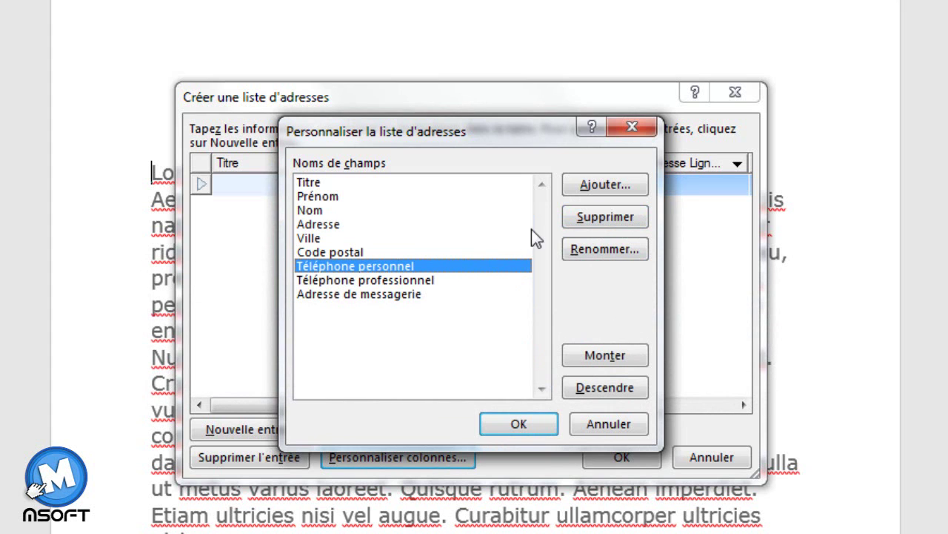
left_click(605, 216)
left_click(456, 361)
left_click(384, 270)
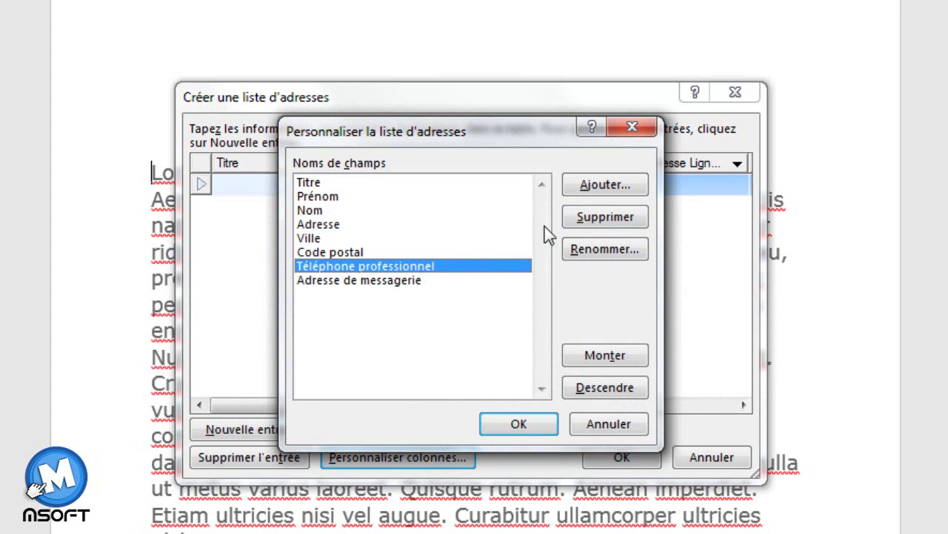
left_click(578, 225)
left_click(404, 362)
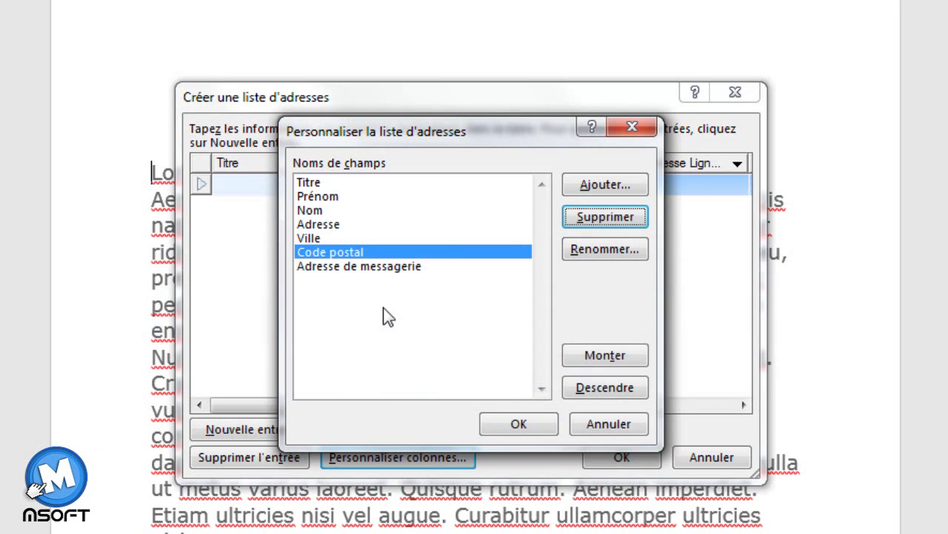
left_click(380, 269)
left_click(585, 234)
left_click(433, 362)
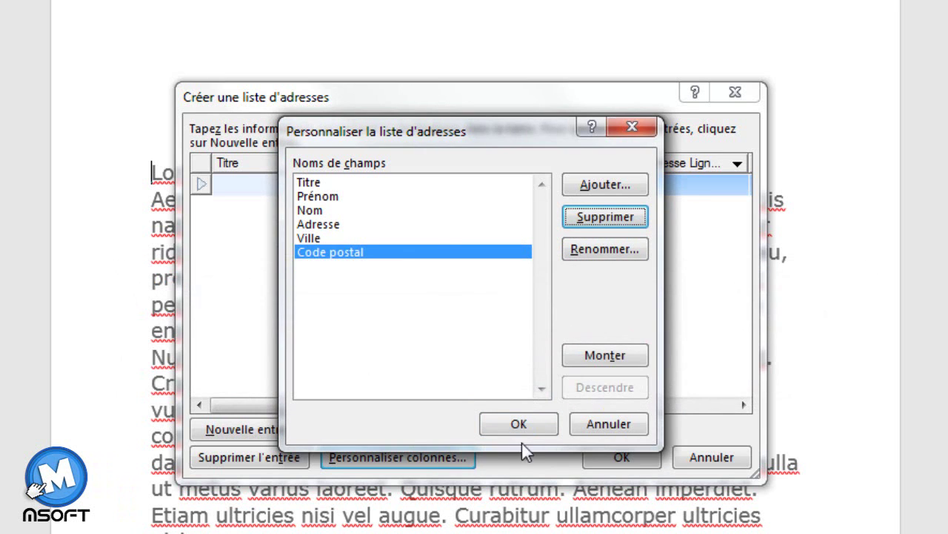
- Enter the first test recipient, titled Mr, in casablanca with postal code 0000000
left_click(531, 414)
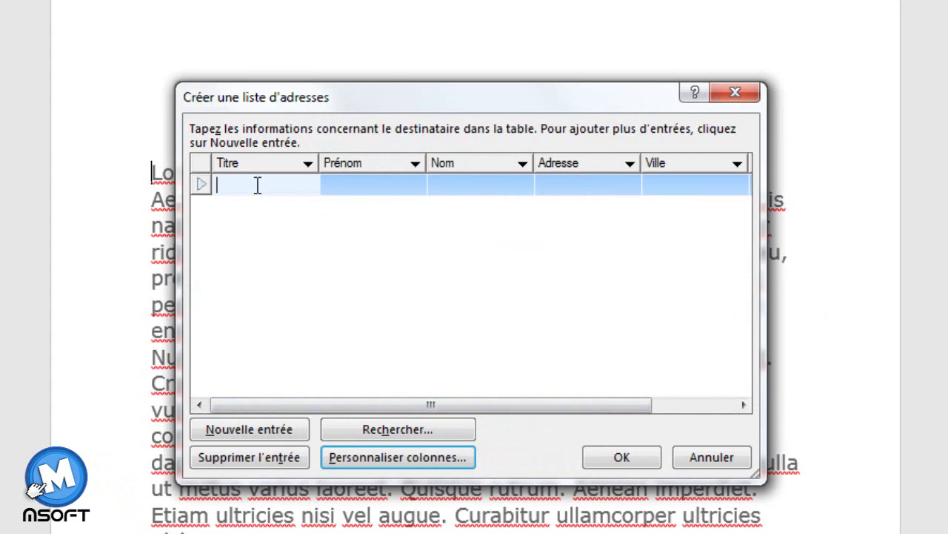
type("Mr")
left_click(376, 182)
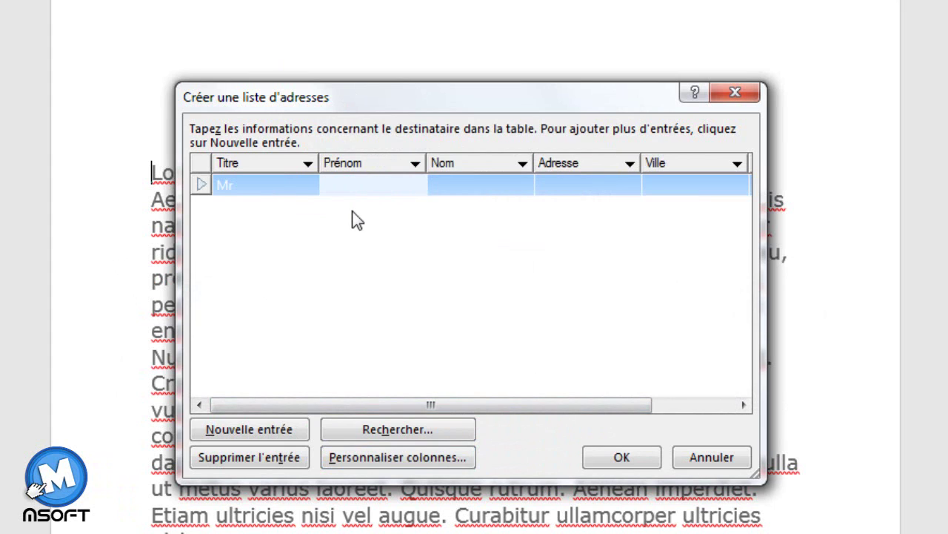
type("test")
key("Tab")
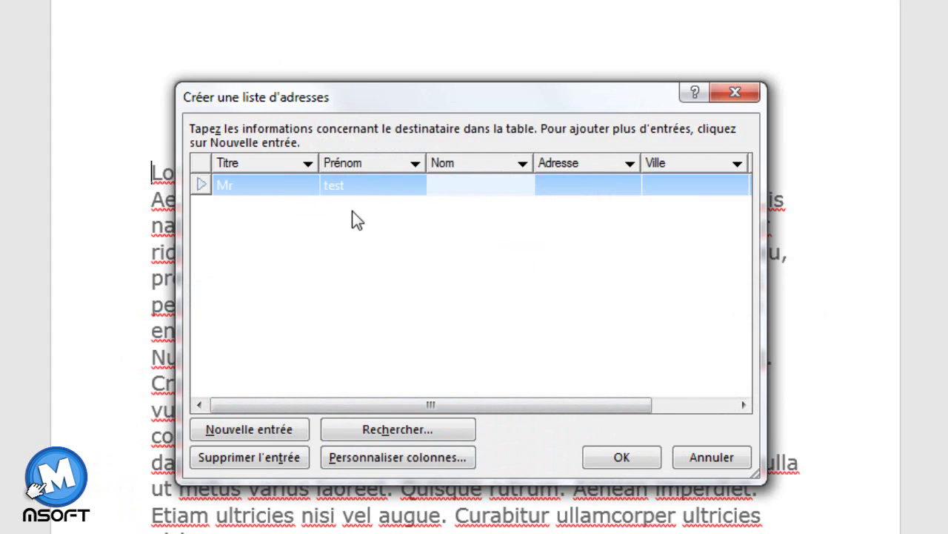
type("test")
key("Tab")
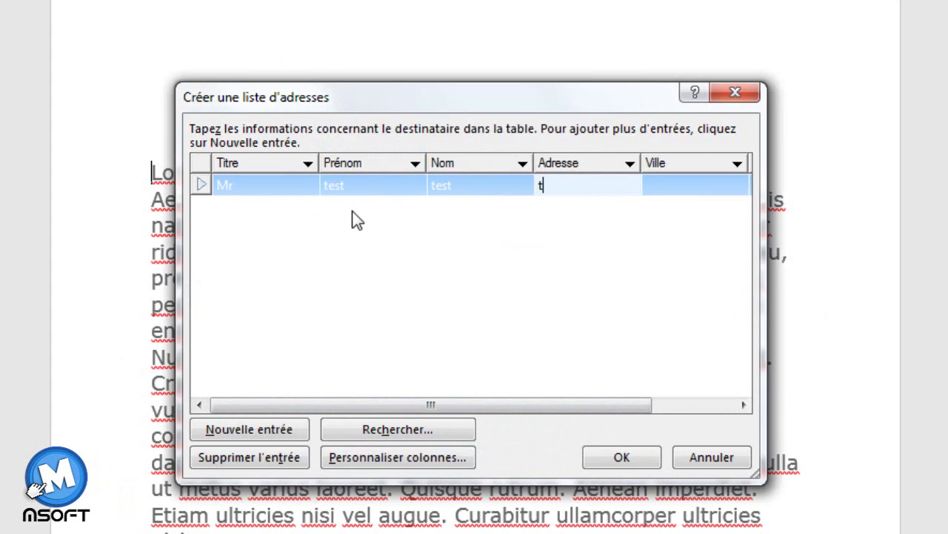
type("te")
key("BackSpace")
key("Tab")
type("casab")
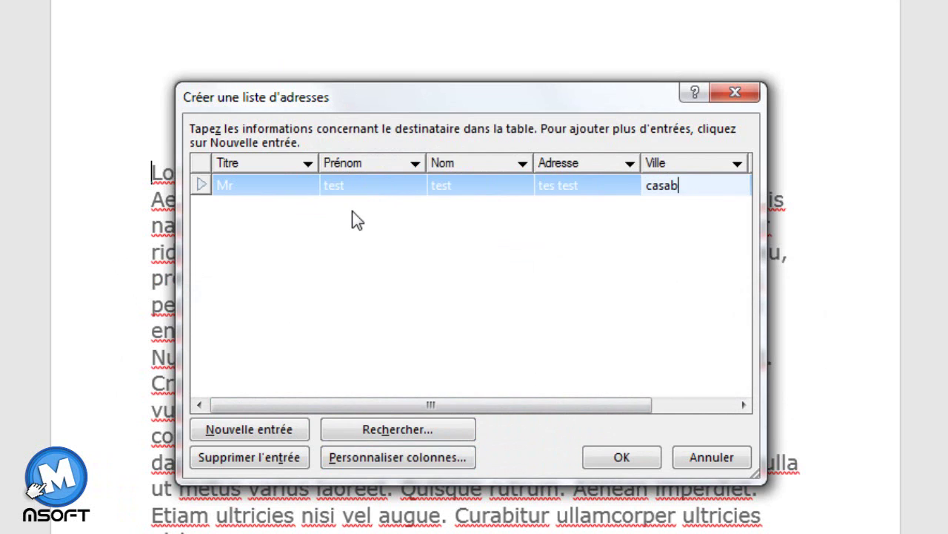
type("lanca")
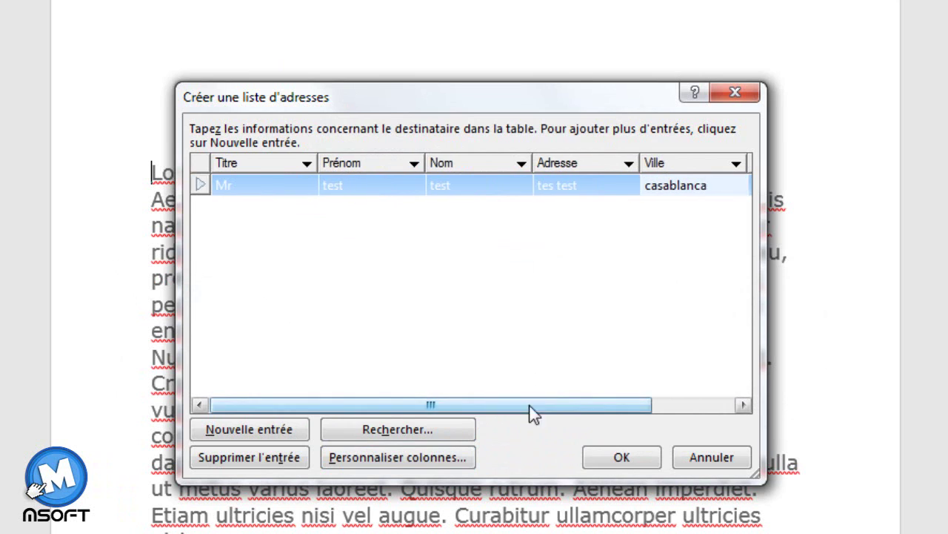
left_click_drag(531, 406, 622, 393)
left_click(687, 185)
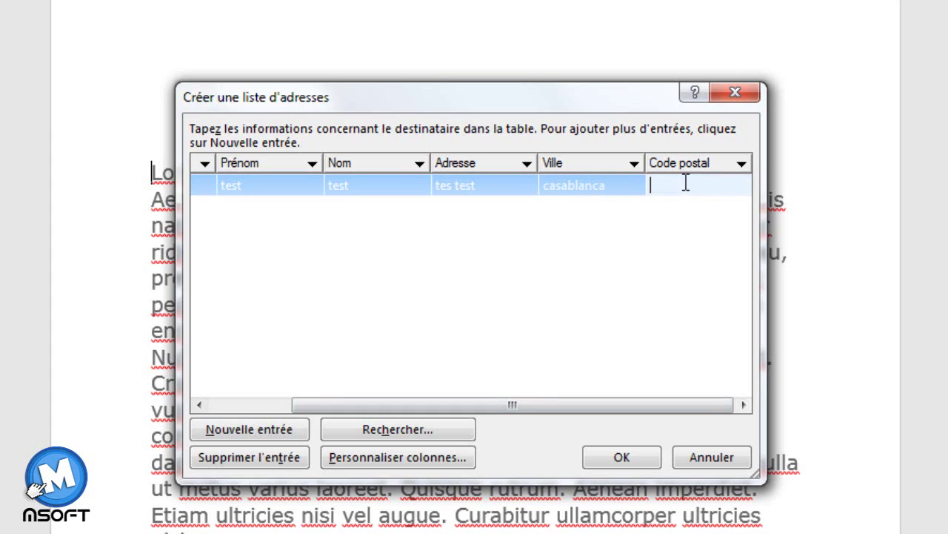
type("0000000")
- Add a second test recipient in rabat with postal code 8500000
left_click(276, 436)
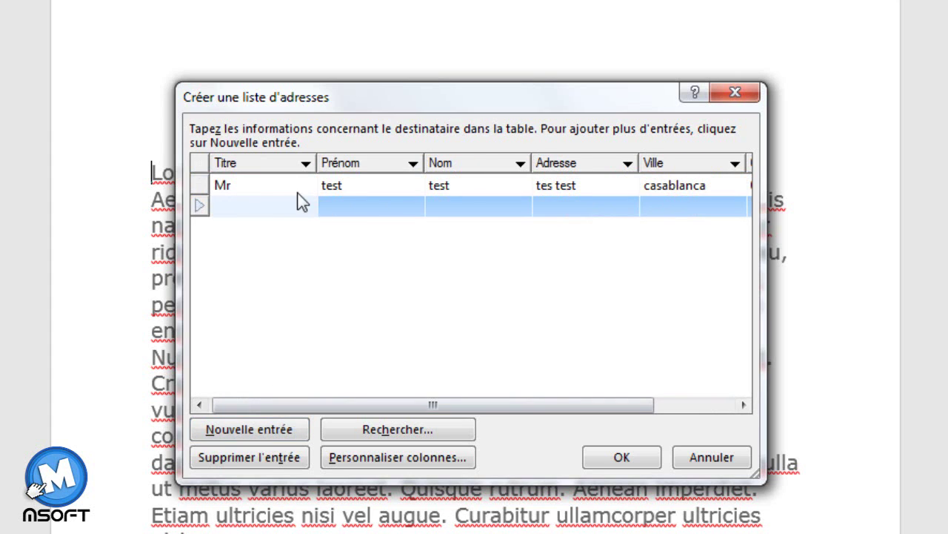
type("test")
key("Tab")
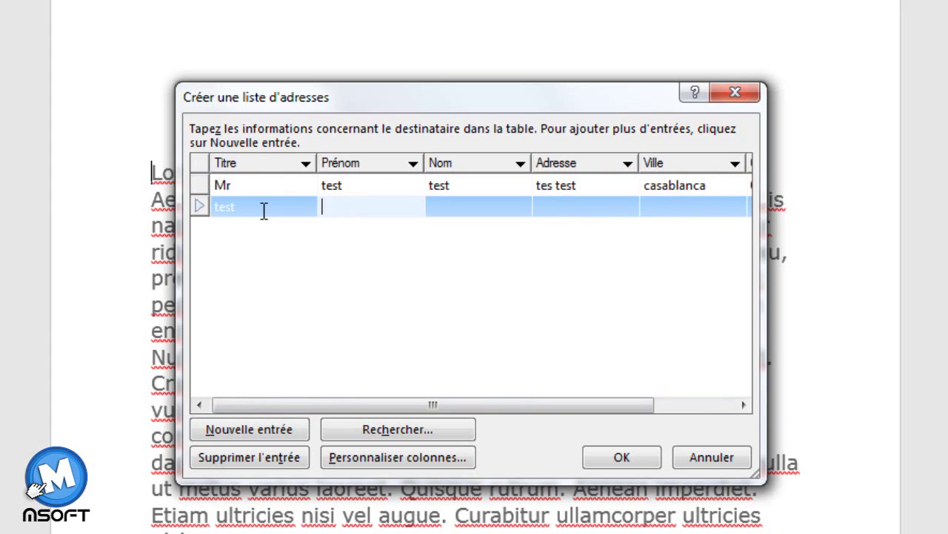
type("test")
key("Tab")
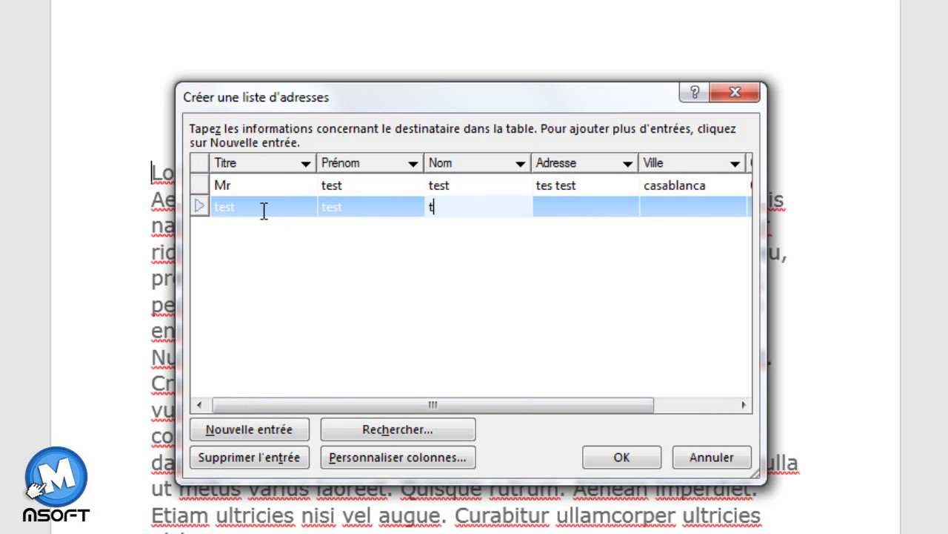
type("est")
key("Tab")
type("tes14")
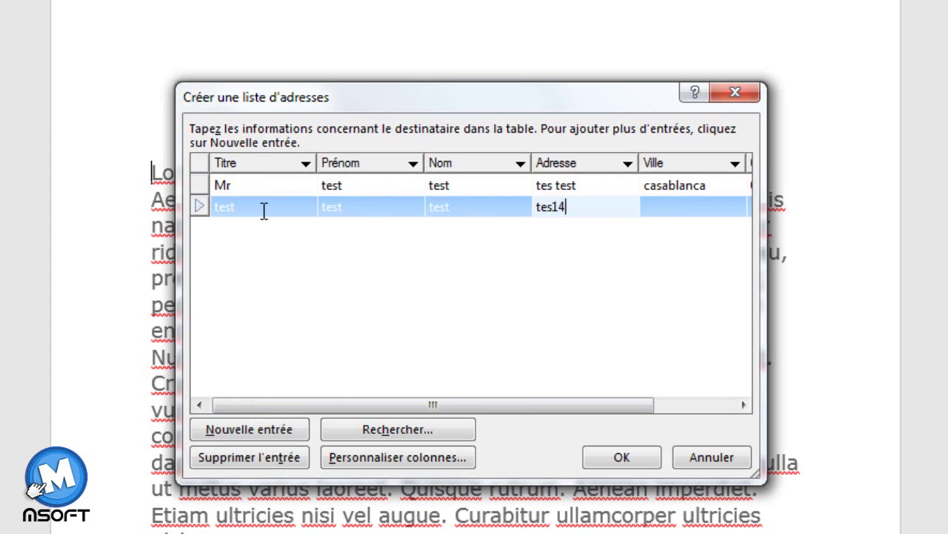
type("52")
key("Tab")
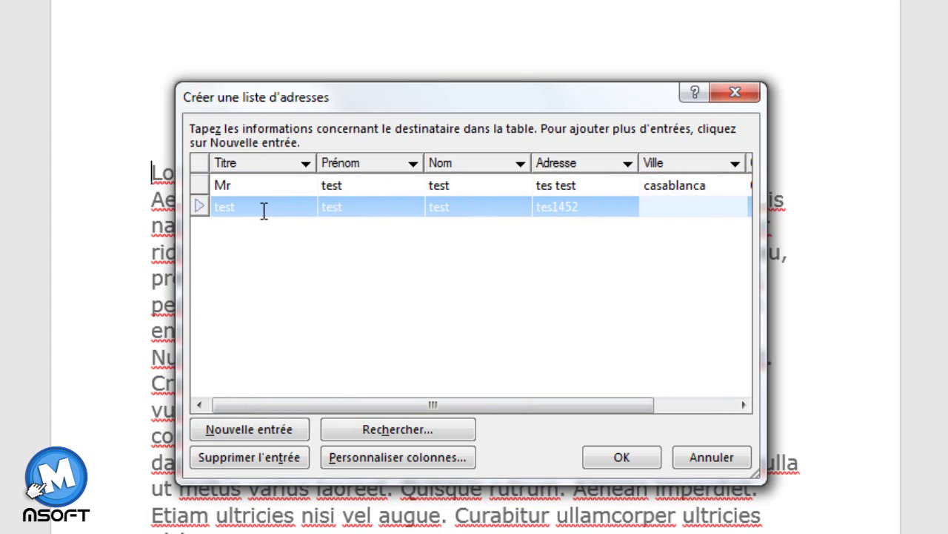
type("rabat")
left_click_drag(620, 404, 722, 408)
left_click(705, 207)
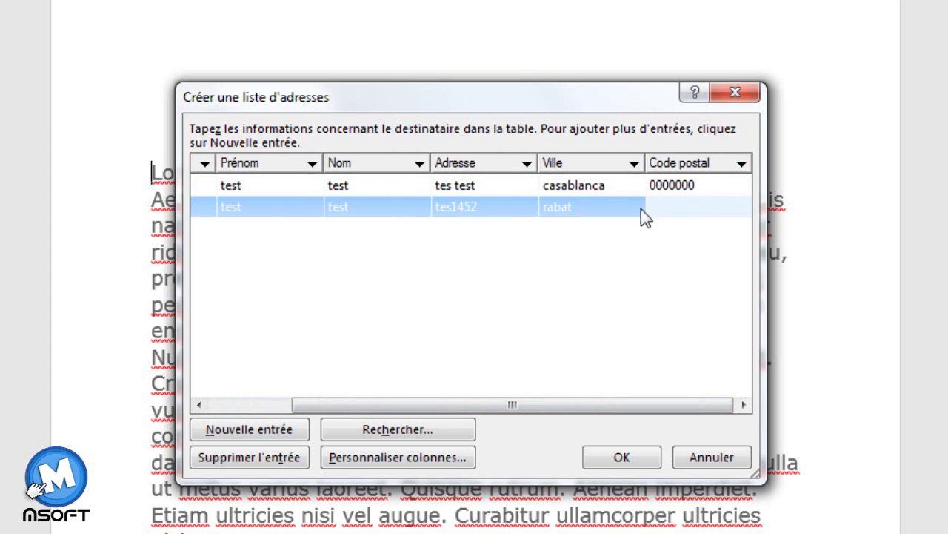
type("068500000")
- Add a third recipient in tanger with postal code 21400 and confirm the list
left_click(287, 432)
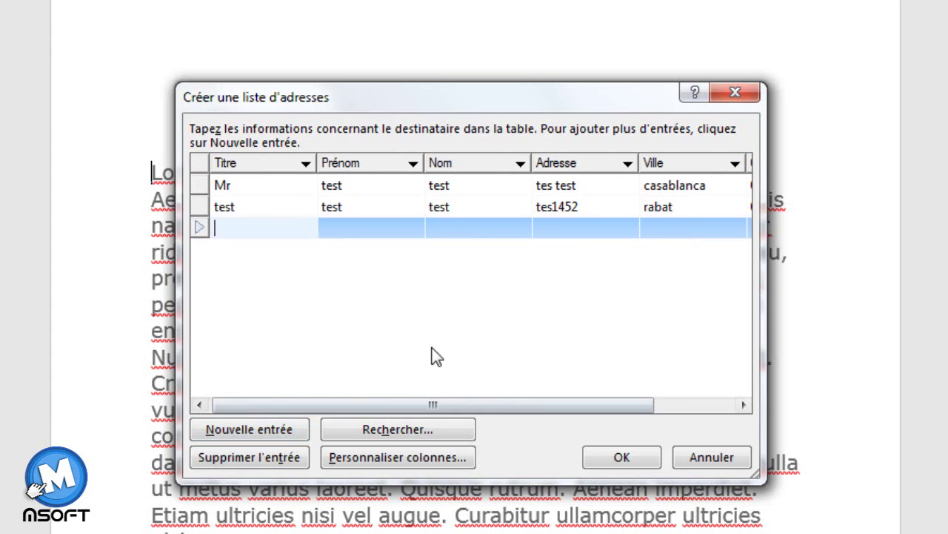
left_click(198, 207)
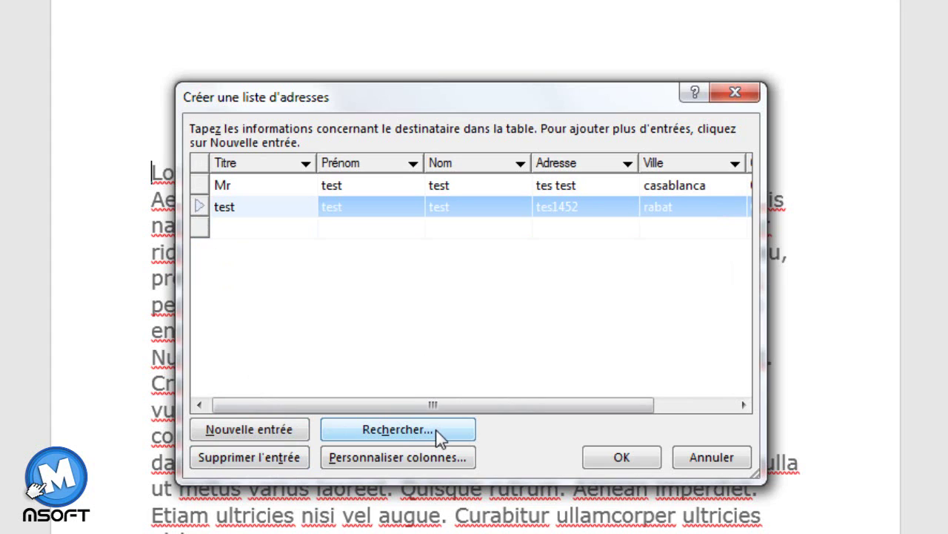
left_click(234, 232)
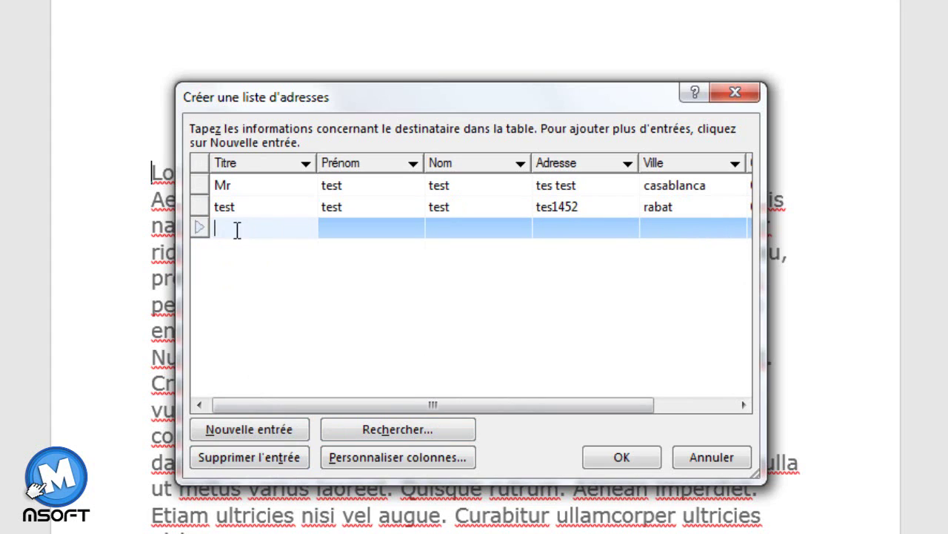
type("tes2")
type("45")
key("Tab")
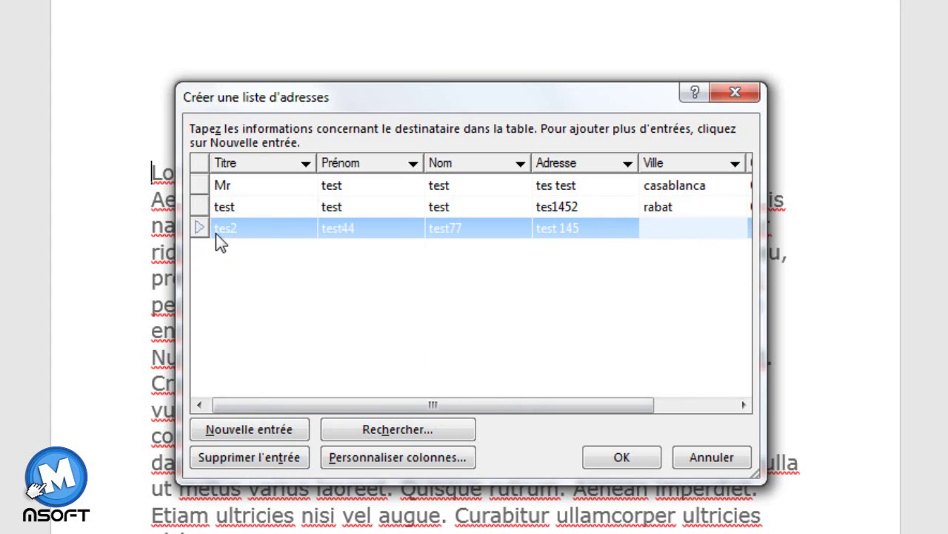
type("tan")
type("ger")
left_click_drag(443, 404, 706, 420)
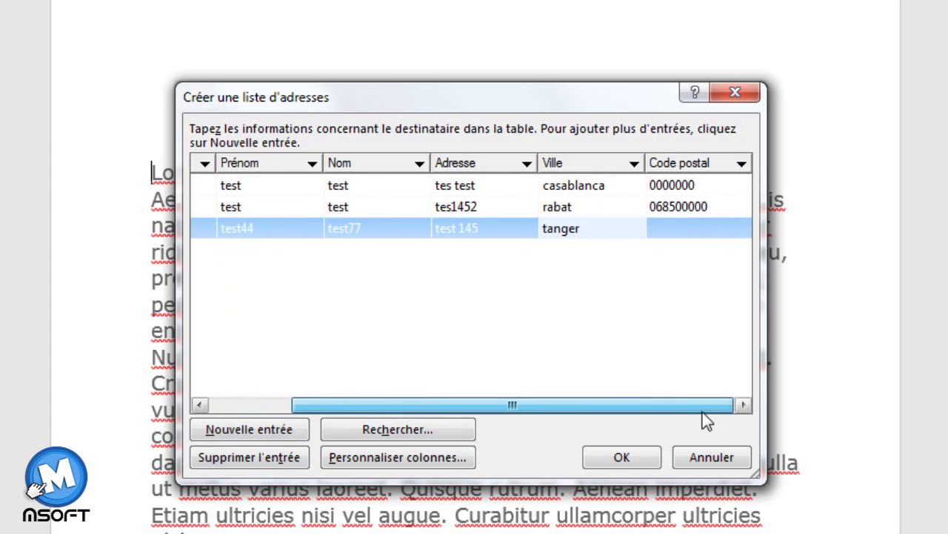
left_click(701, 229)
type("21")
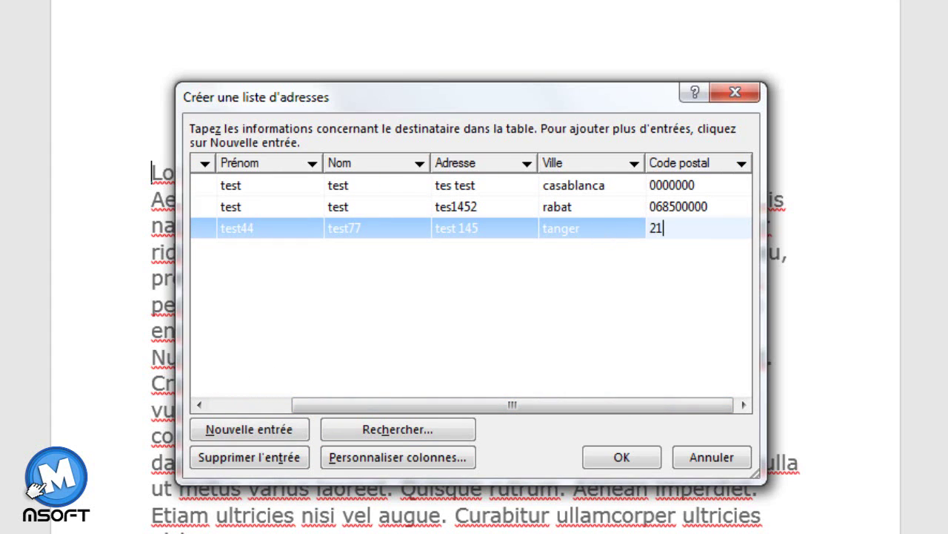
type("4000")
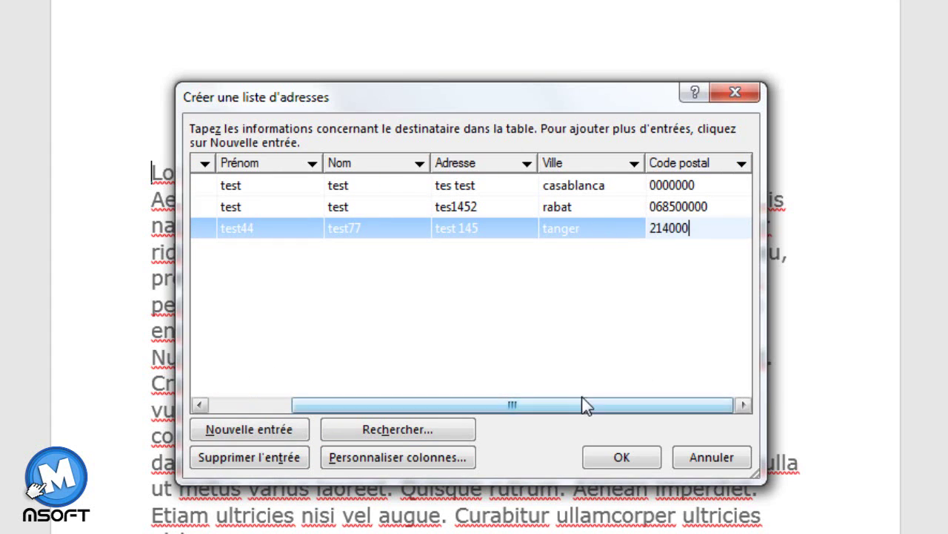
left_click_drag(582, 404, 347, 338)
left_click(616, 457)
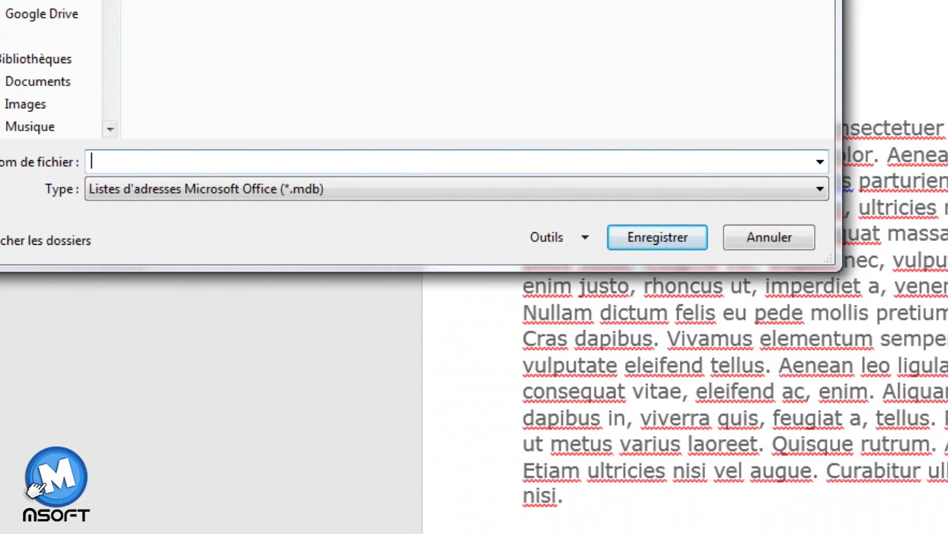
- Save the address list as bdd and place the cursor above the Lorem paragraph
left_click(143, 160)
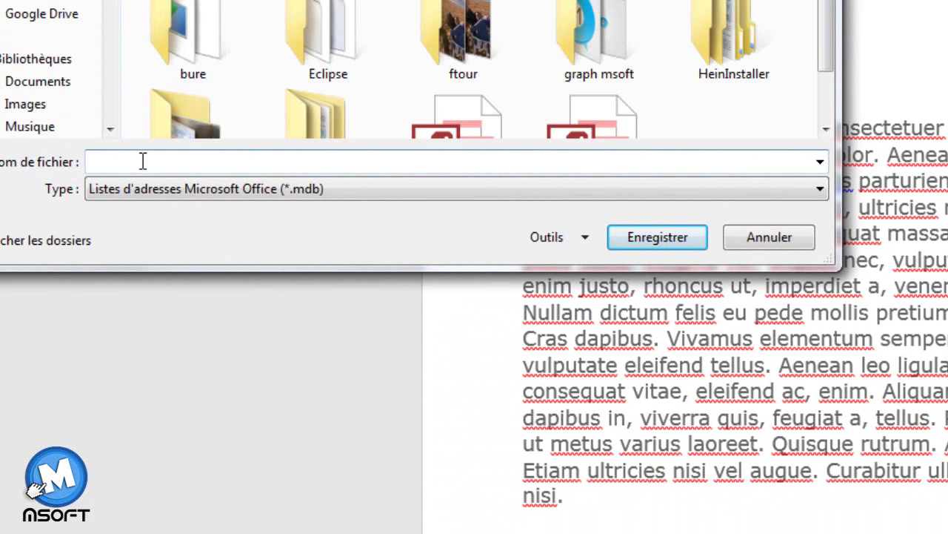
type("bd")
type("d")
left_click(695, 243)
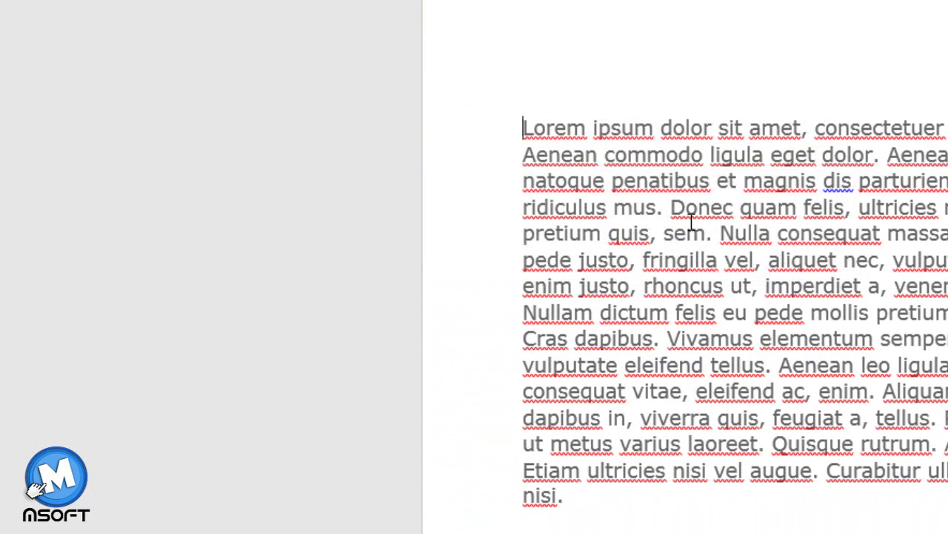
left_click(583, 16)
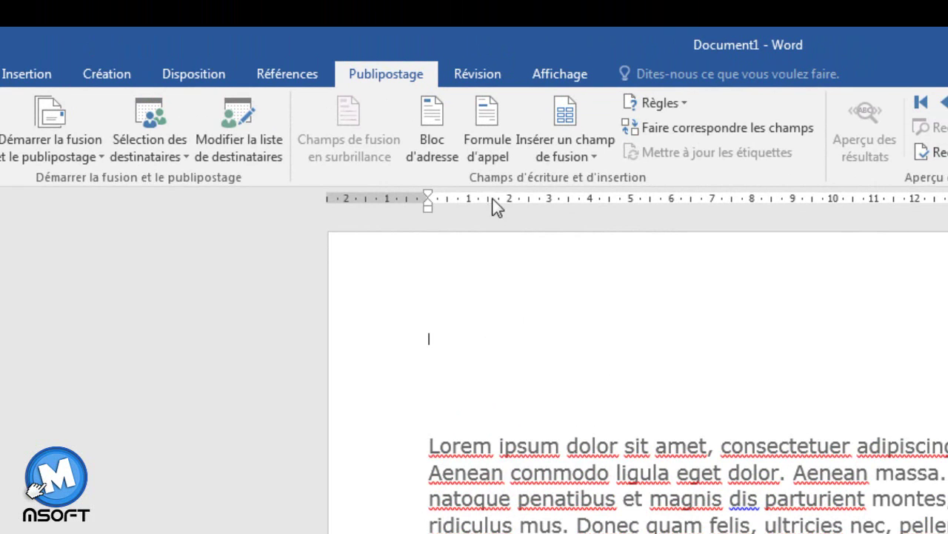
- Insert the Titre, Prénom, Nom, Adresse_ and Ville merge fields at the top of the letter
left_click(603, 153)
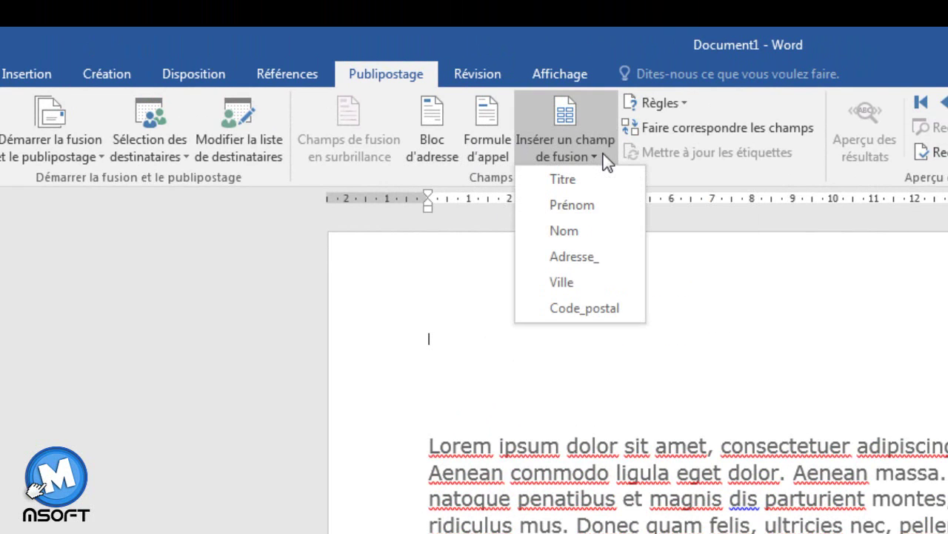
left_click(564, 179)
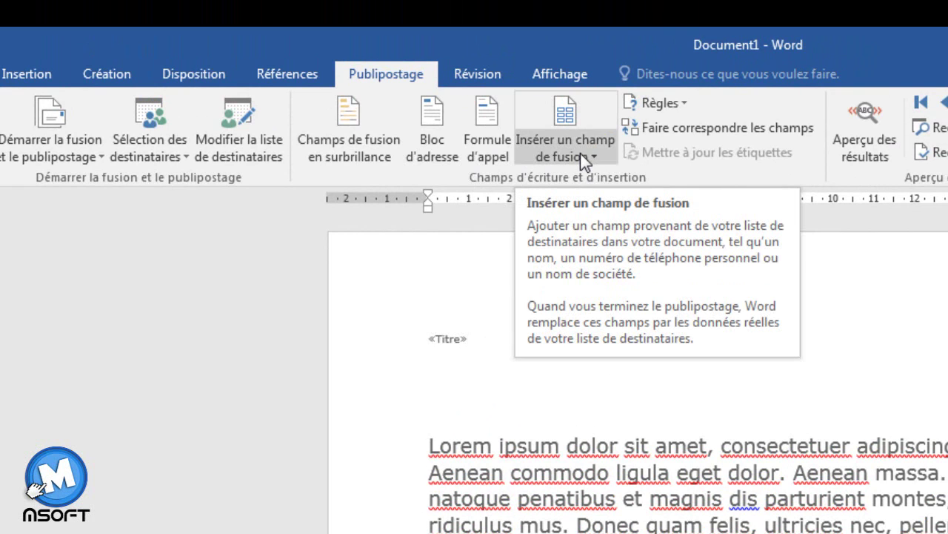
left_click(581, 153)
left_click(583, 206)
left_click(591, 155)
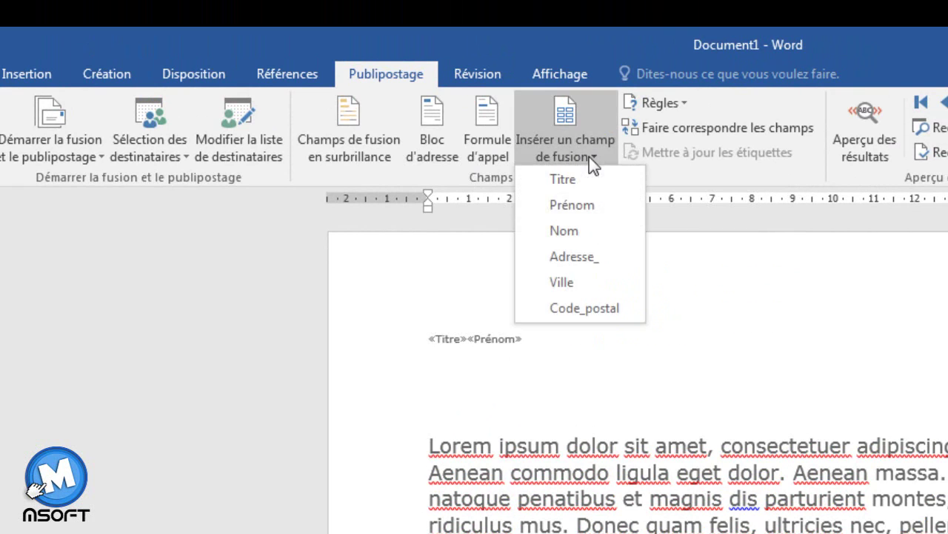
left_click(586, 231)
left_click(598, 157)
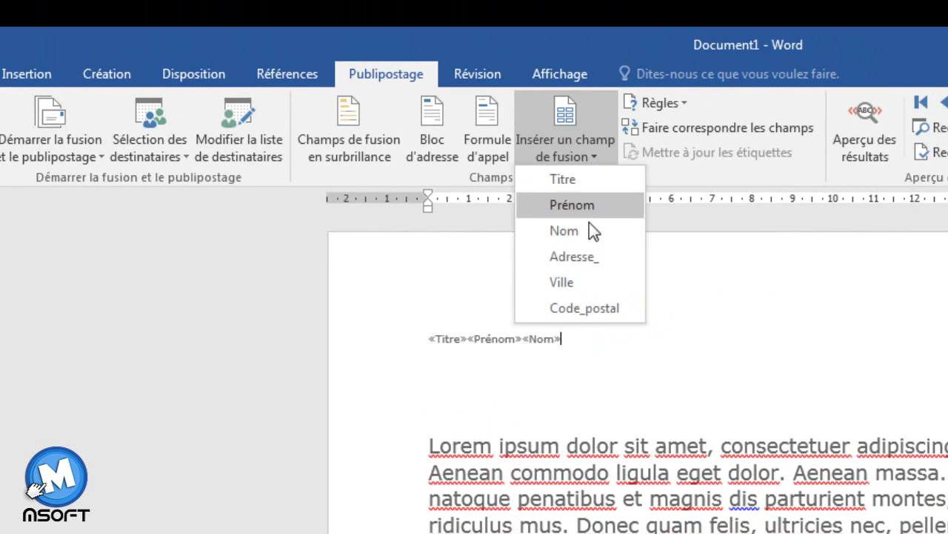
left_click(599, 259)
left_click(572, 152)
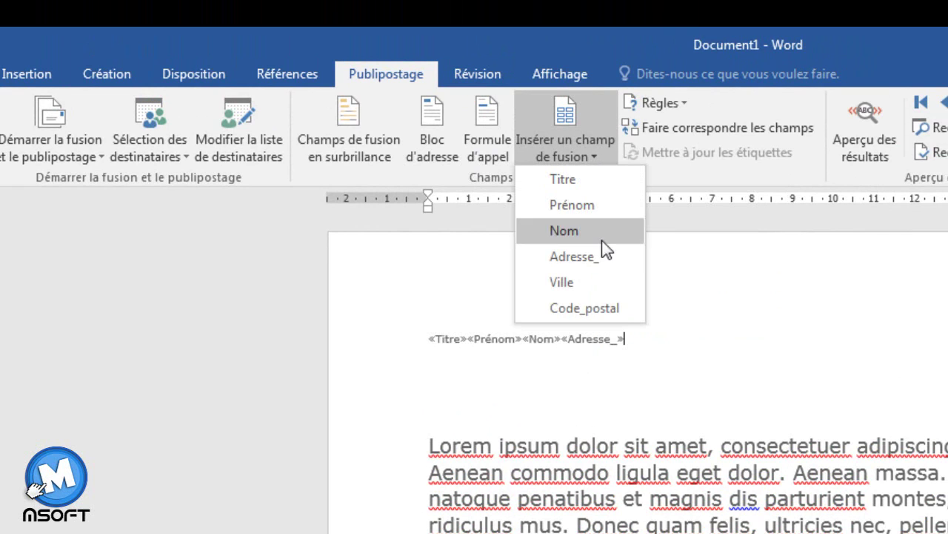
left_click(599, 281)
- Add «Code_postal» after «Ville», turn off Aperçu des résultats, and start a new line
left_click(583, 134)
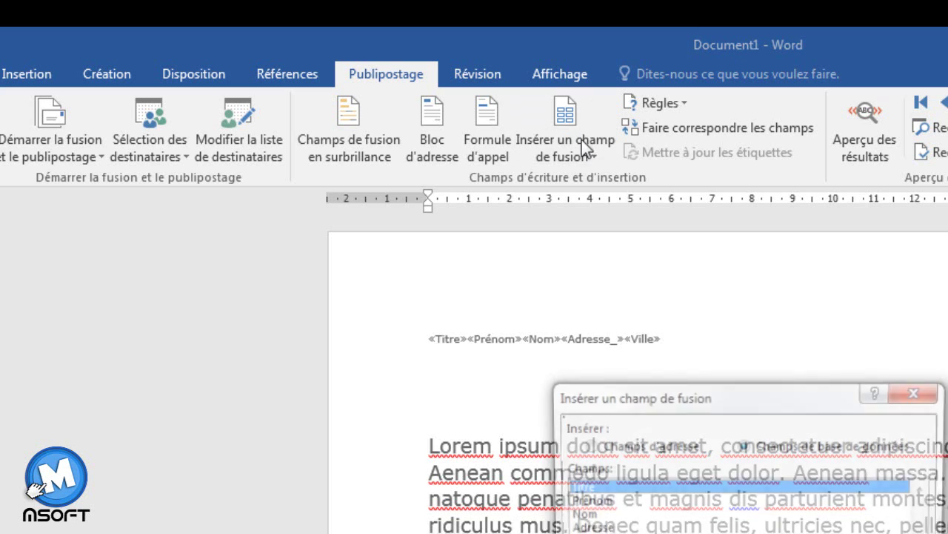
key("Escape")
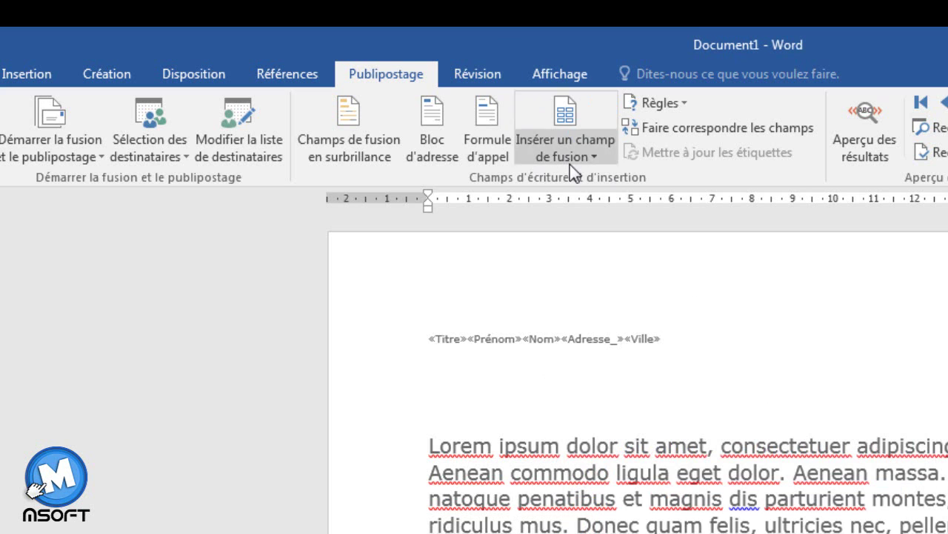
left_click(569, 163)
left_click(598, 308)
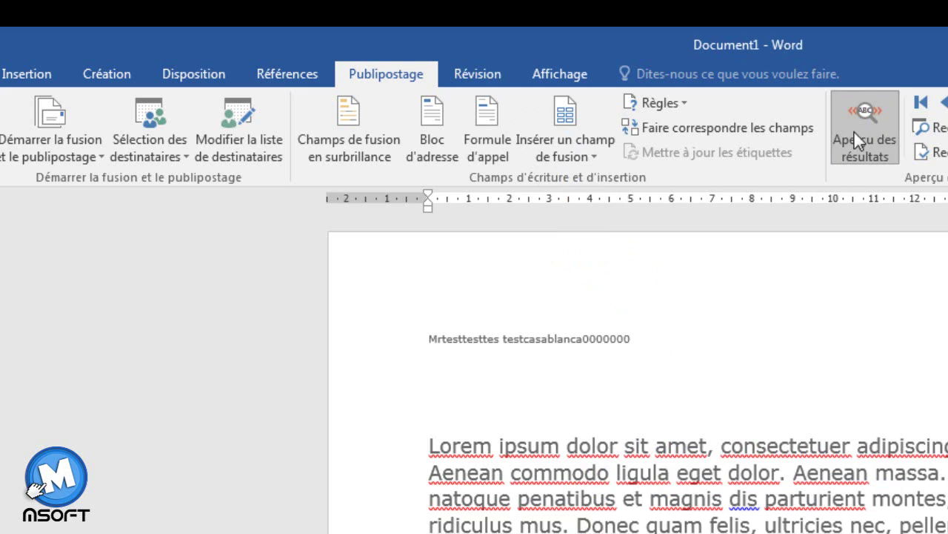
left_click(860, 128)
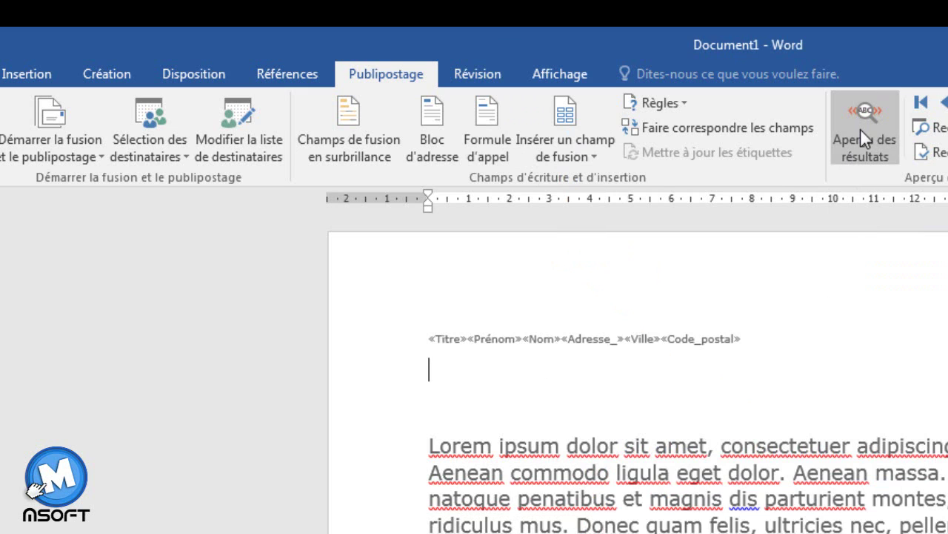
left_click(704, 362)
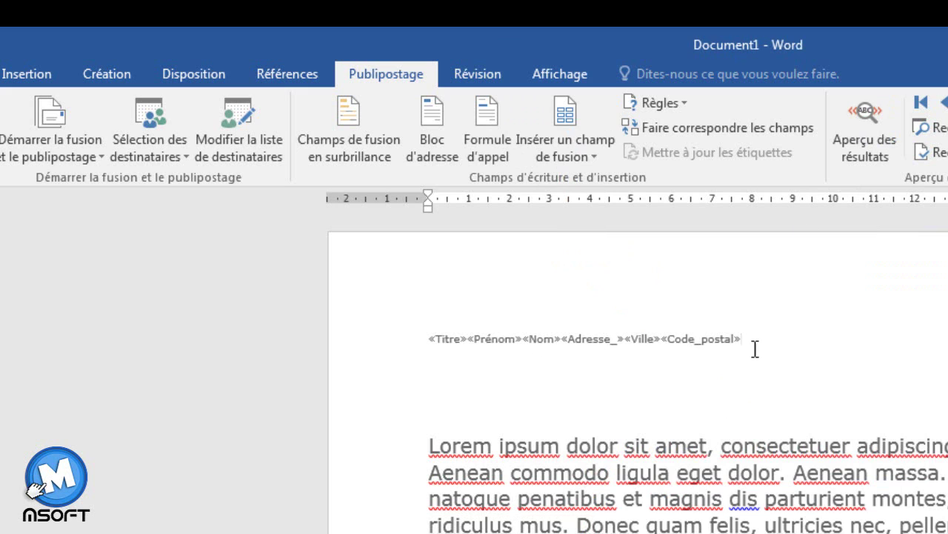
key("Return")
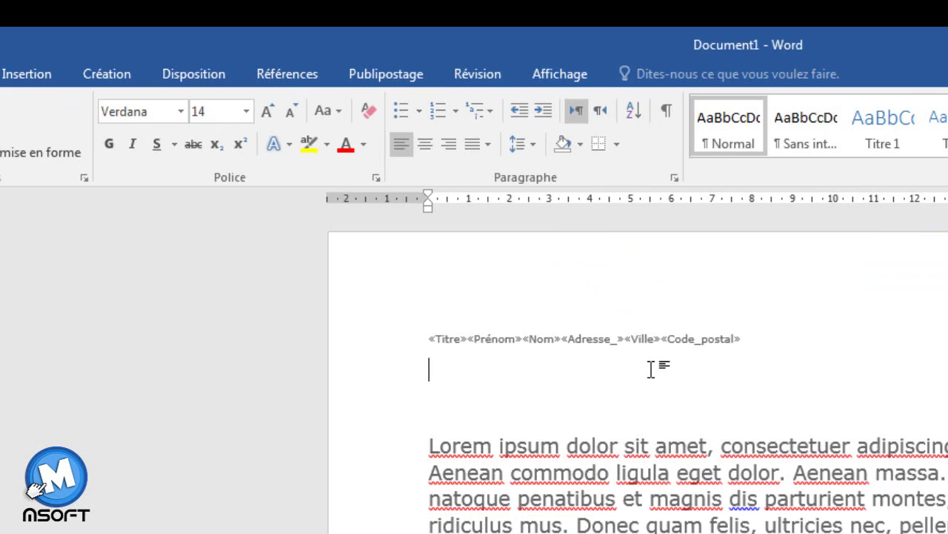
- Break the fields into lines before «Prénom», «Adresse_» and «Ville», keeping «Nom» and «Code_postal» beside them
left_click(469, 335)
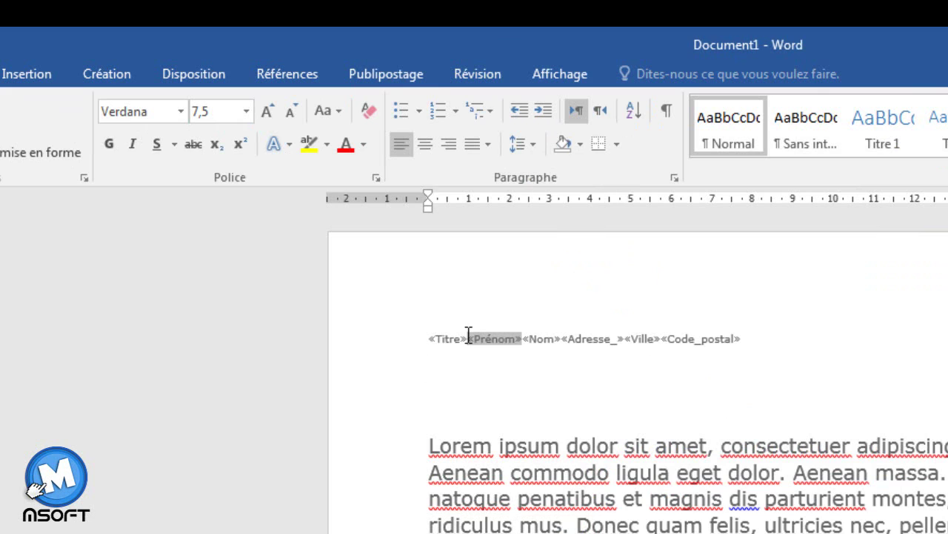
key("Return")
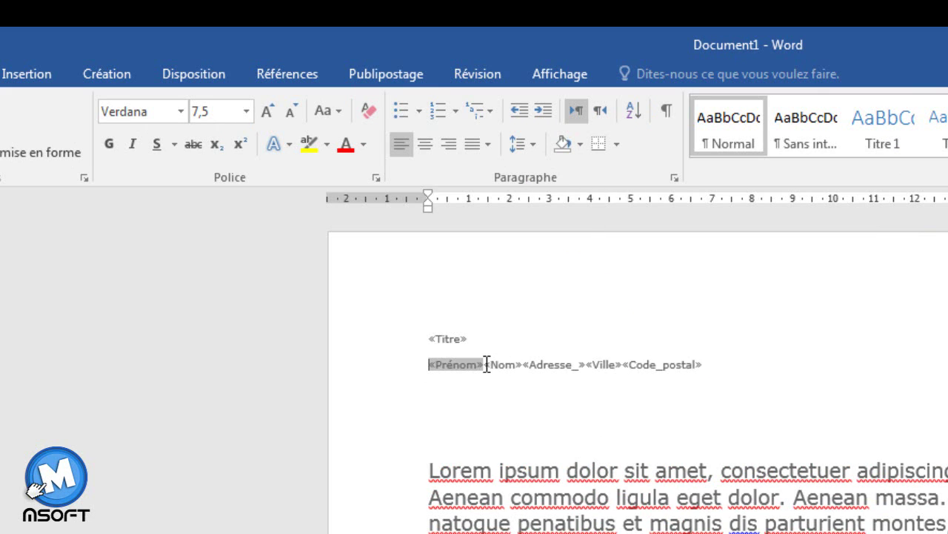
key("Return")
key("BackSpace")
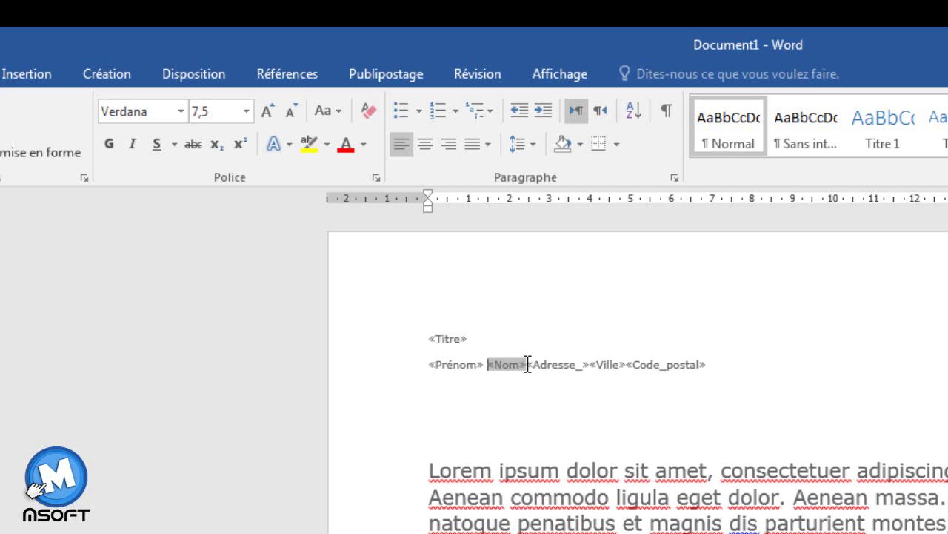
left_click(529, 364)
key("Return")
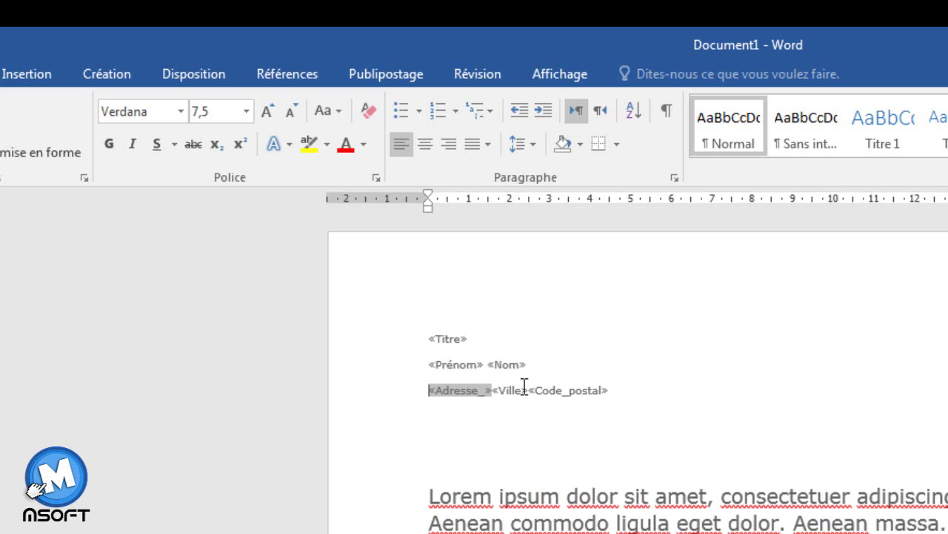
left_click(492, 390)
key("Return")
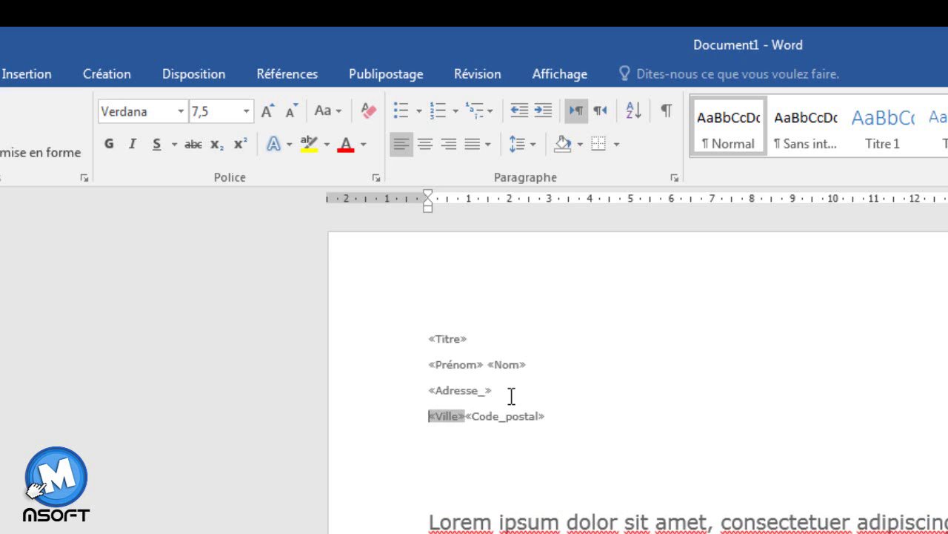
left_click(465, 415)
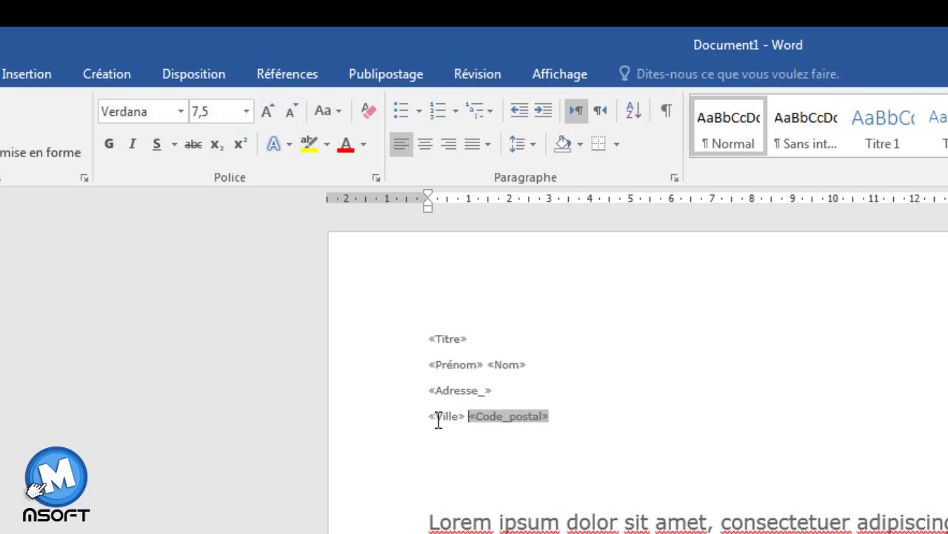
left_click(428, 338)
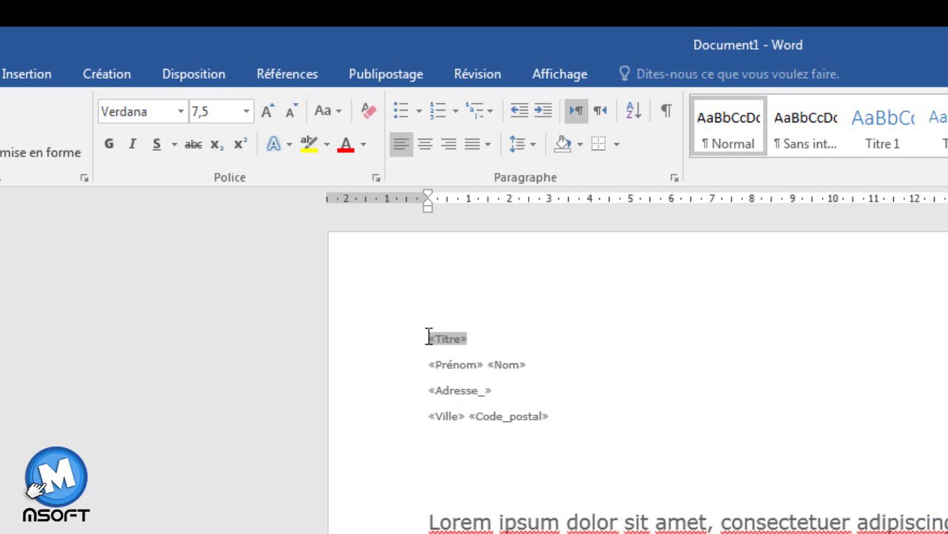
- Format the four merge-field lines in Calibri at 14 pt
left_click(556, 419)
left_click(427, 333, "shift")
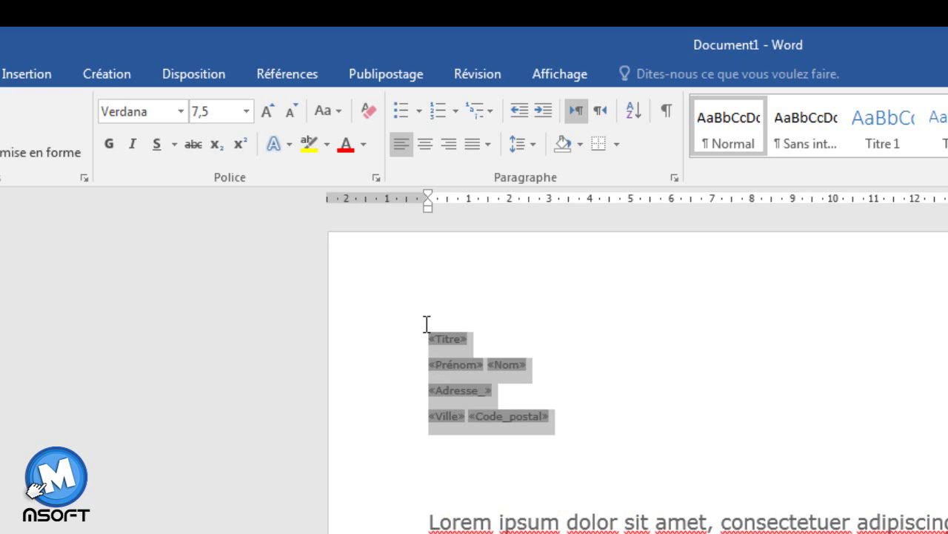
left_click(247, 112)
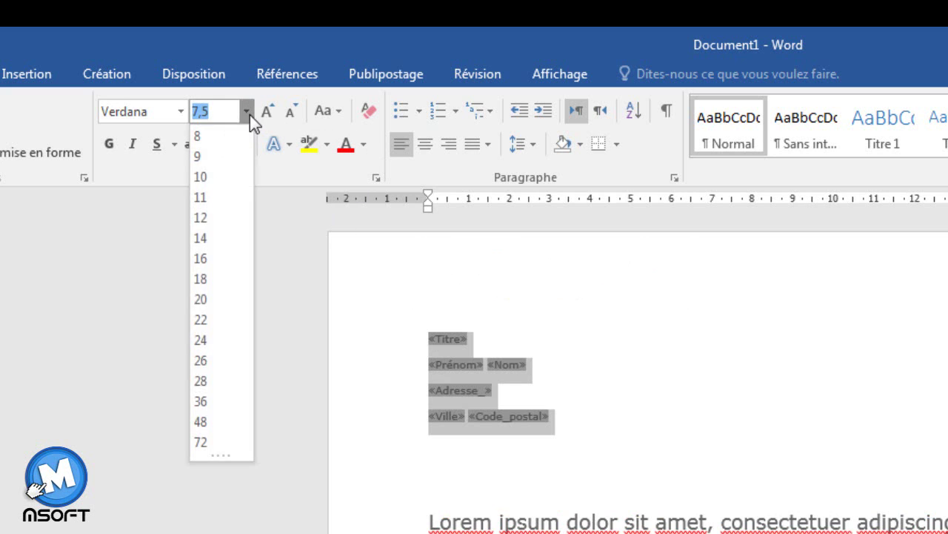
left_click(224, 236)
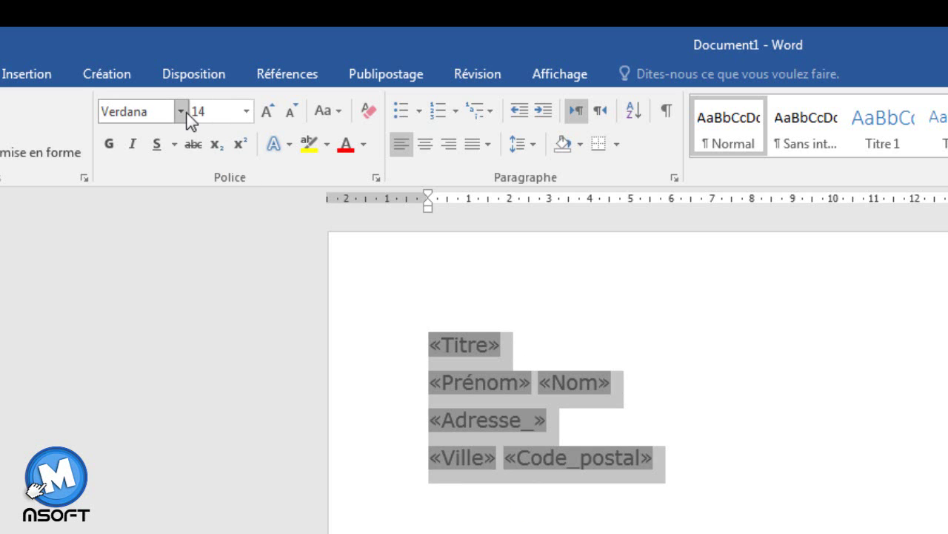
left_click(181, 111)
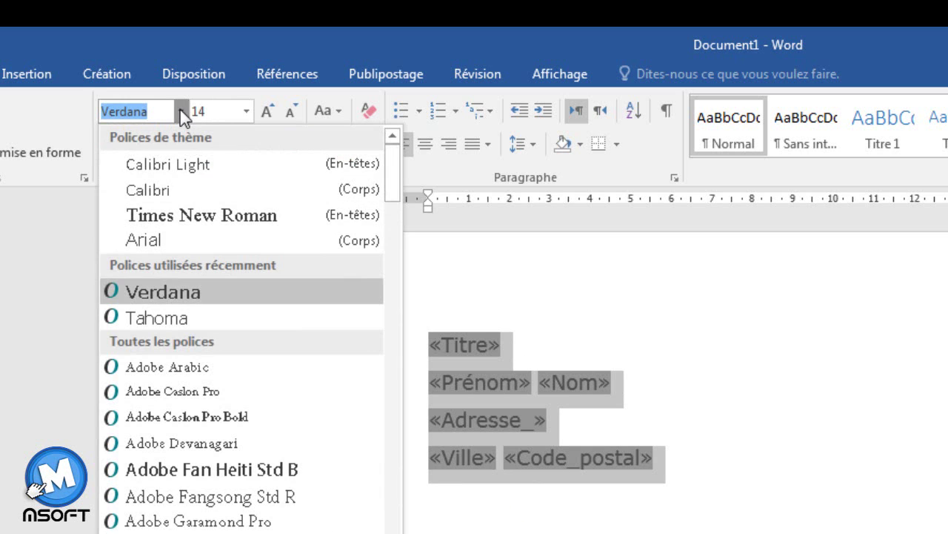
left_click(187, 195)
left_click(715, 410)
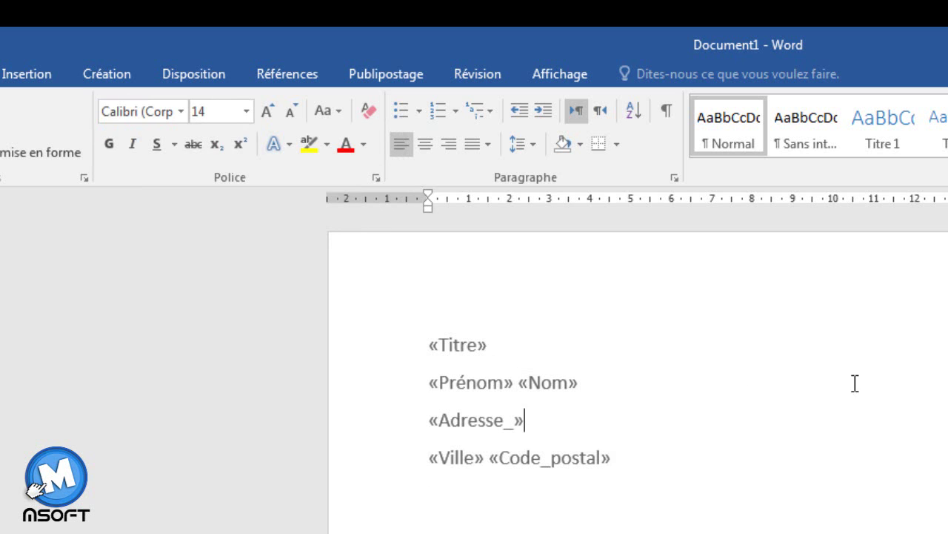
left_click(390, 75)
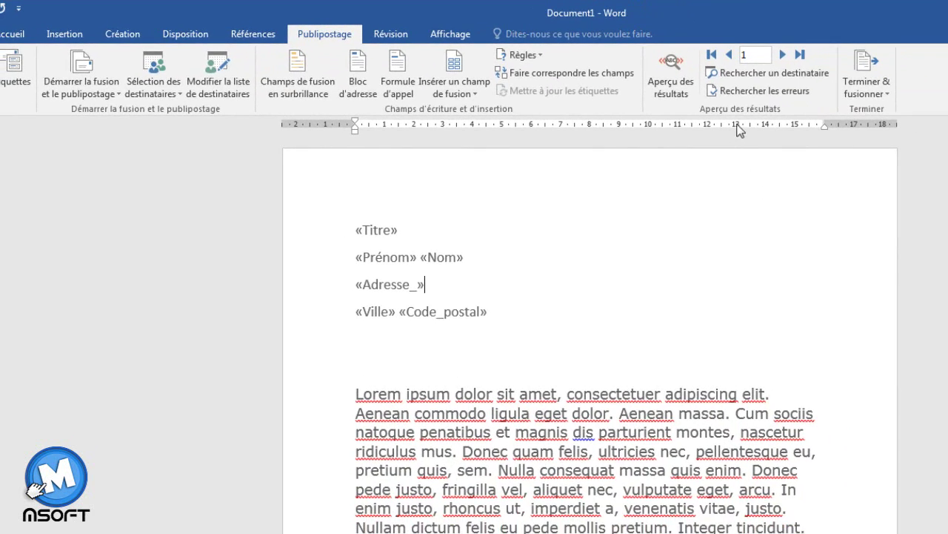
- Merge all records into individual editable letters in a new document, Lettres1
left_click(889, 94)
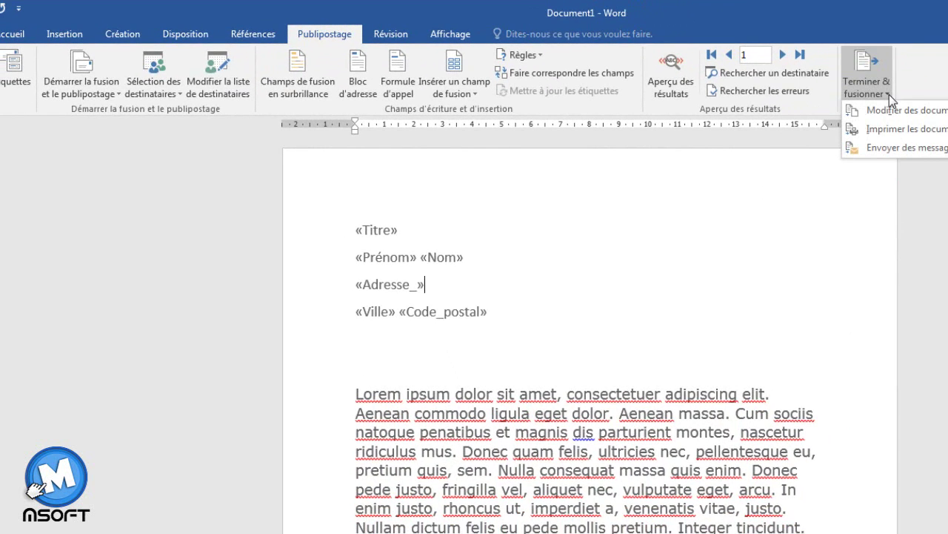
left_click(899, 110)
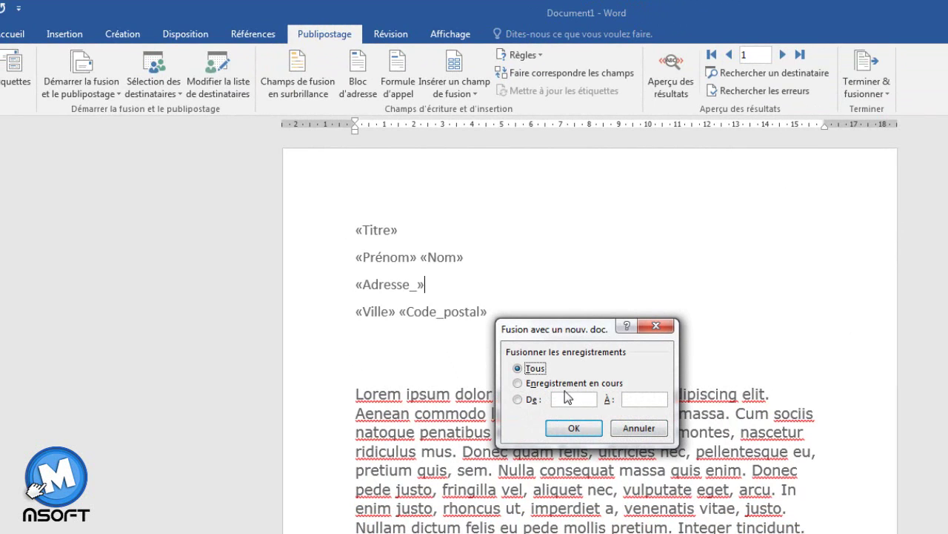
left_click(574, 428)
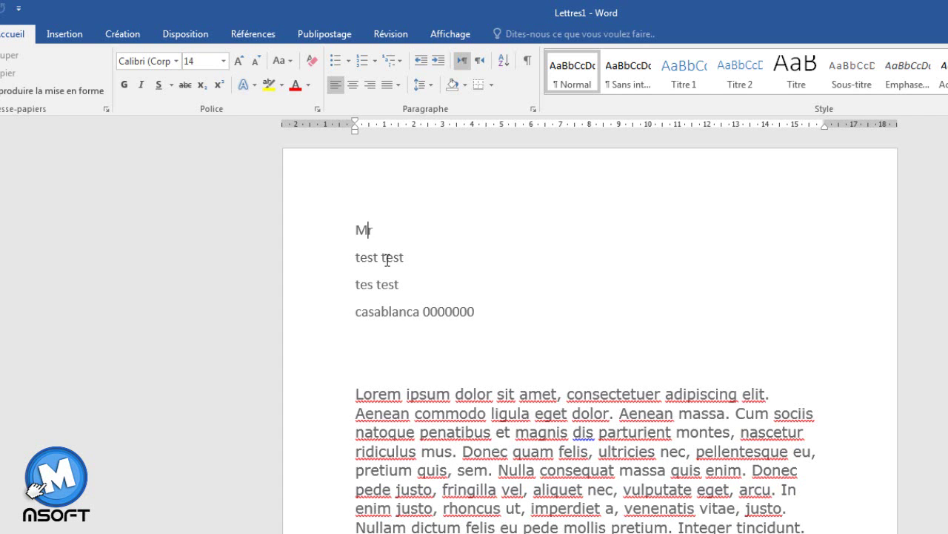
- Scroll through the merged letters in Lettres1 to review each recipient's page
left_click(389, 285)
scroll(479, 305, "down", 3)
scroll(479, 305, "down", 3)
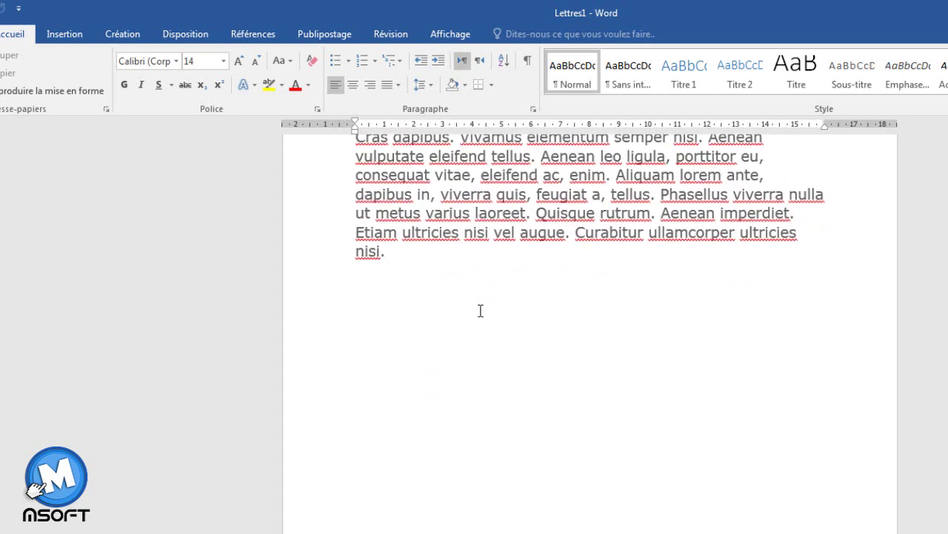
scroll(480, 310, "down", 4)
scroll(475, 333, "down", 3)
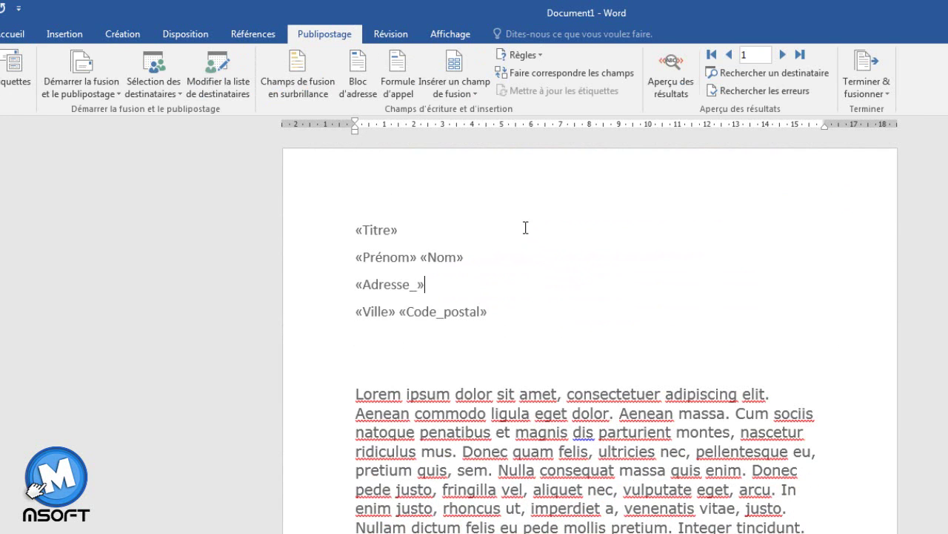
scroll(497, 278, "down", 1)
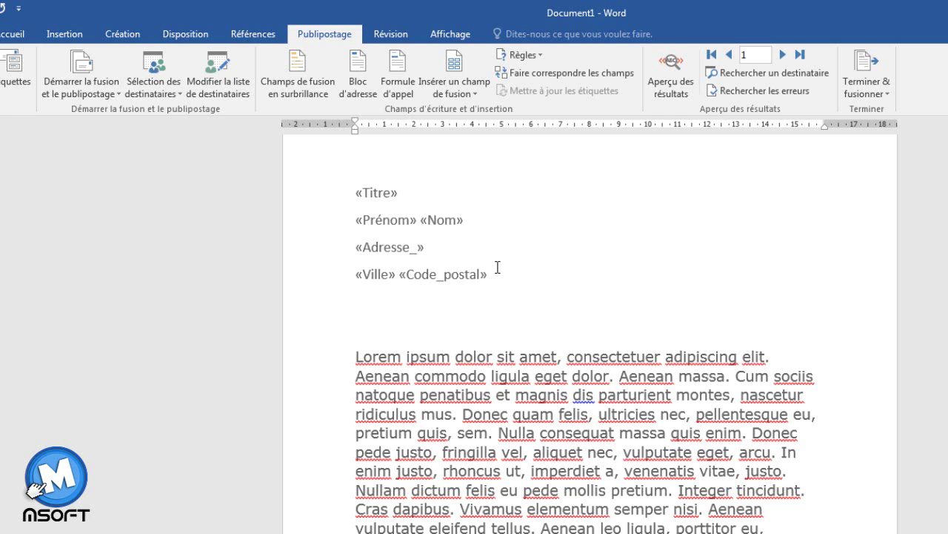
scroll(504, 256, "up", 1)
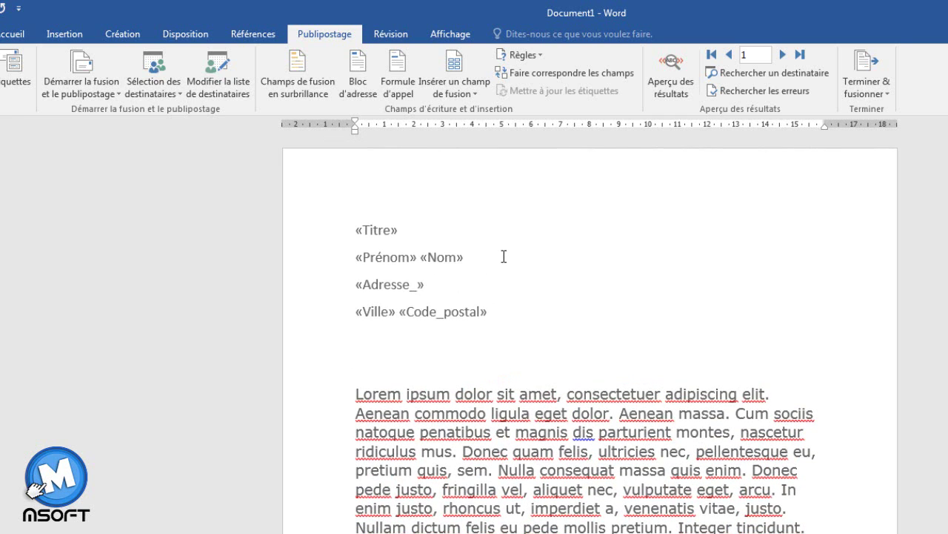